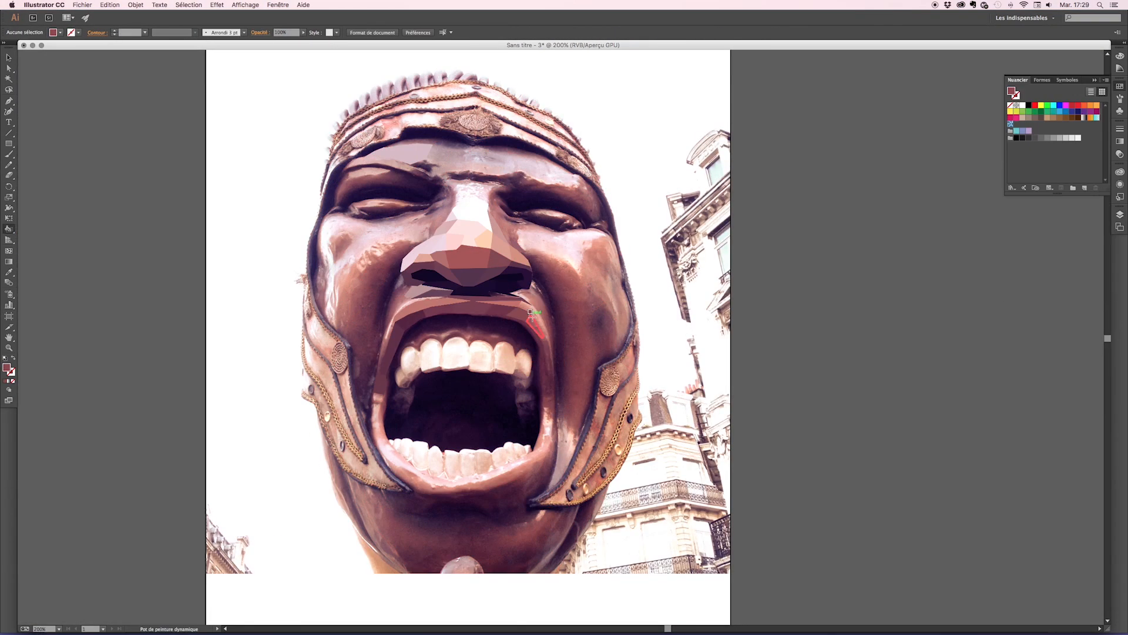
Fill the face, neck and mouth facets with Live Paint, using colours sampled from the photo.
left_click(349, 227)
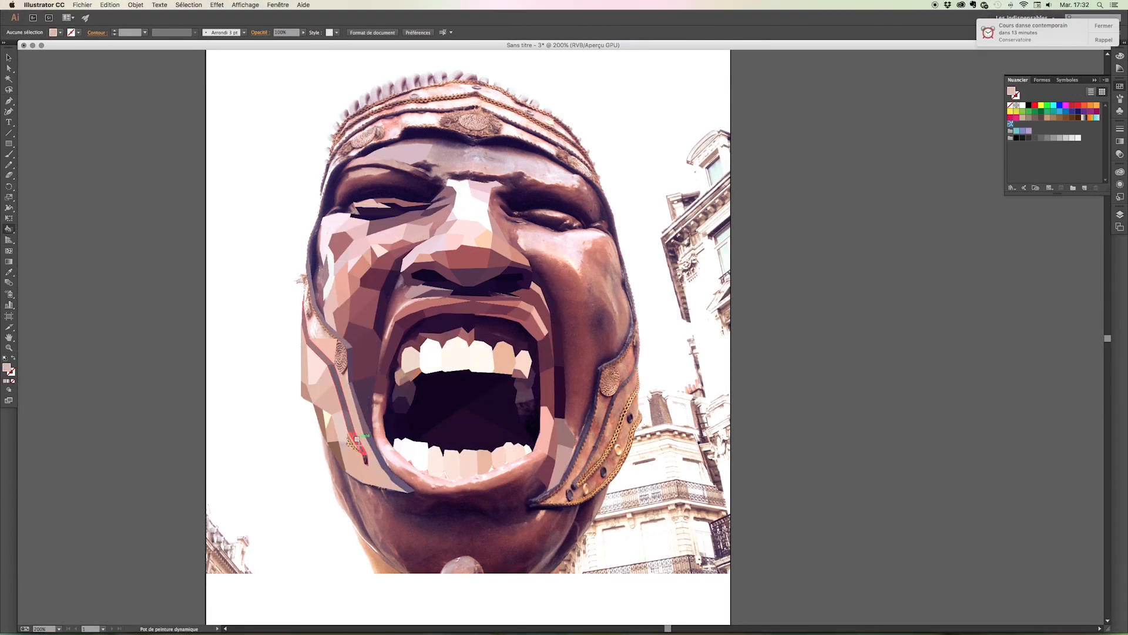
left_click(554, 513)
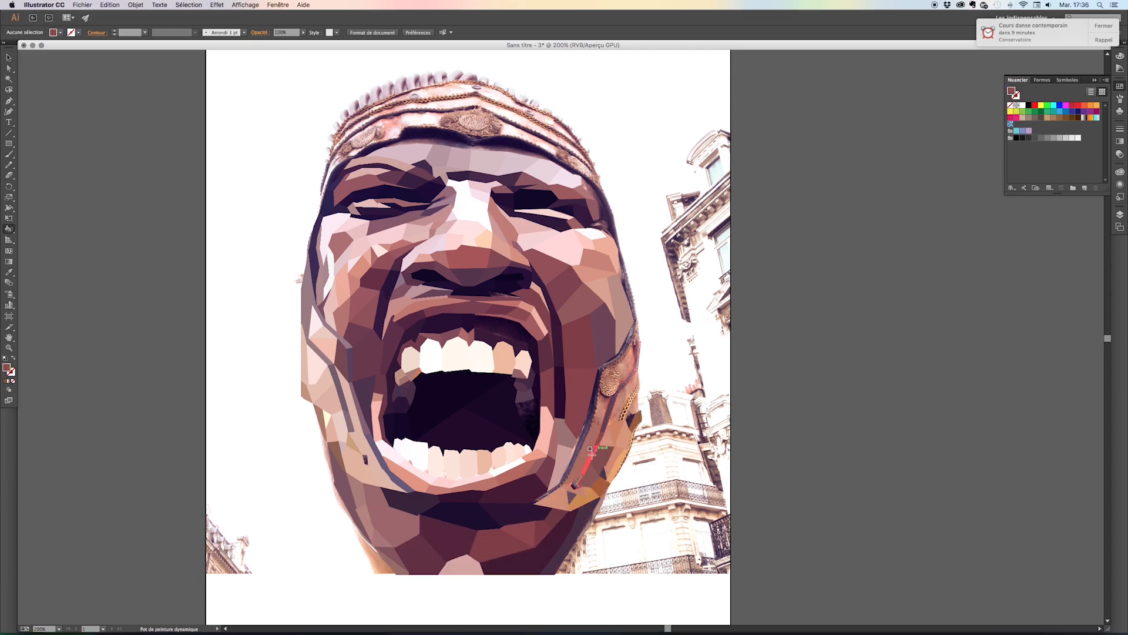
key("super+plus")
key("super+plus")
left_click(464, 427)
Add a new layer, move it beneath the low-poly artwork layer, and hide the original photo layer.
left_click(1119, 215)
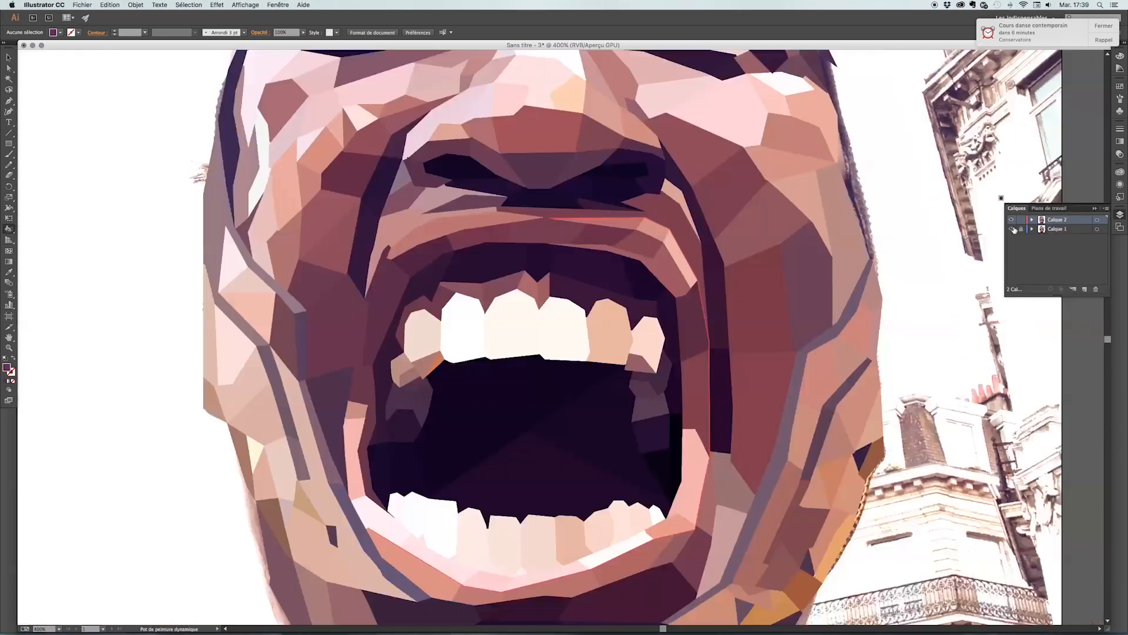
key("super+minus")
key("super+minus")
key("super+minus")
left_click(1085, 289)
left_click_drag(1058, 219, 1058, 234)
left_click(664, 335)
left_click(652, 499)
left_click(333, 517)
left_click(9, 58)
left_click(1011, 238)
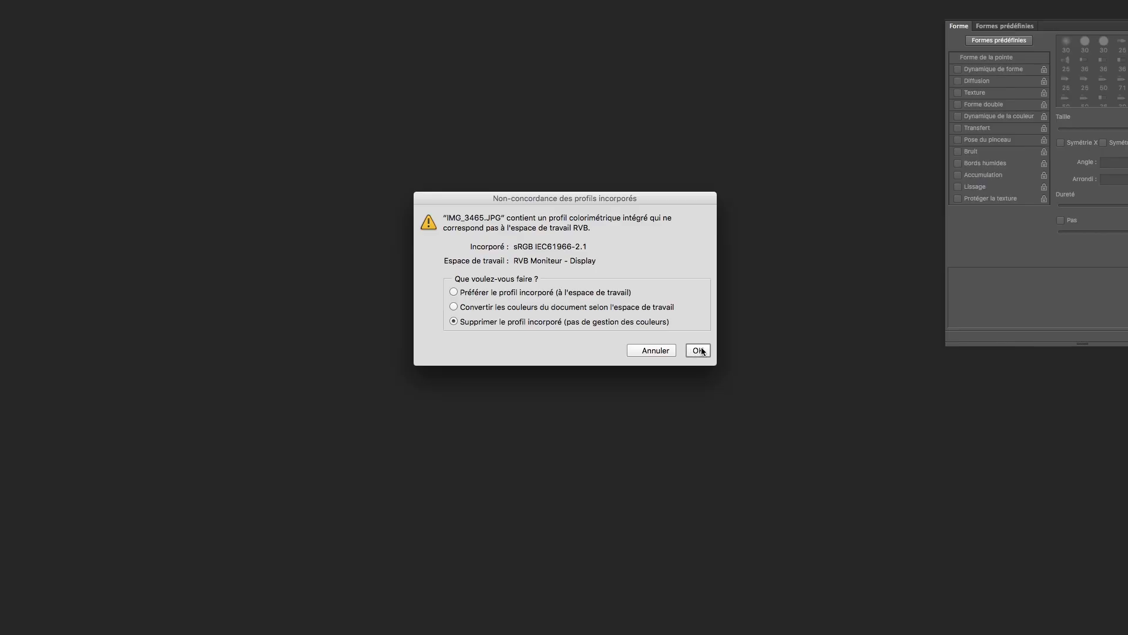
Open IMG_3465.JPG in Photoshop with its embedded profile discarded, and raise contrast and brightness with a Brightness/Contrast adjustment layer.
key("Return")
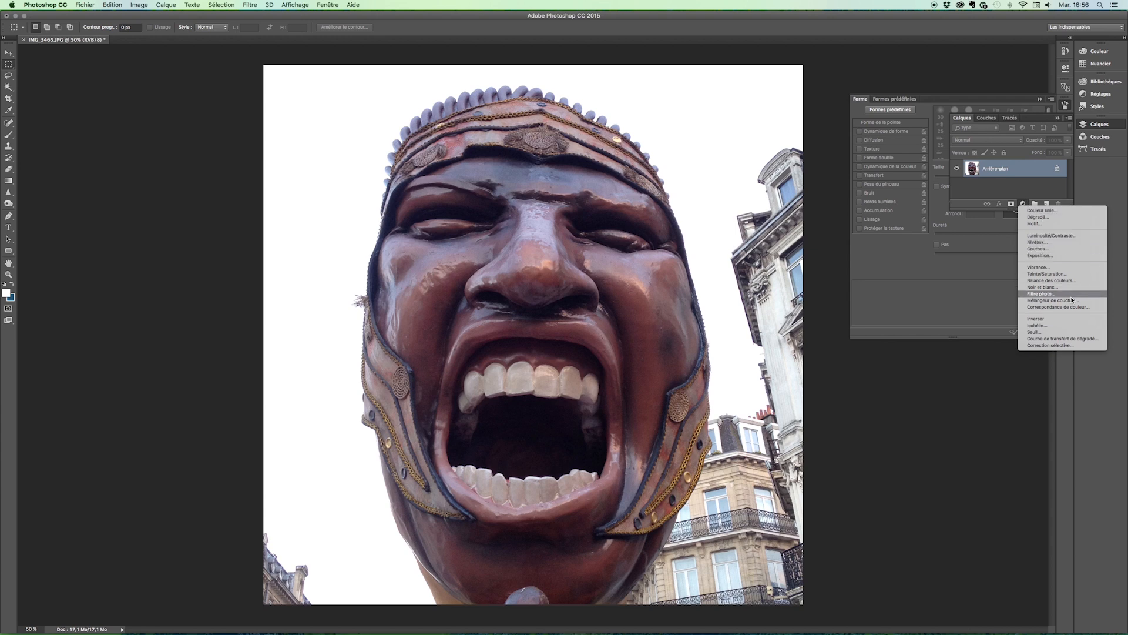
left_click(1052, 235)
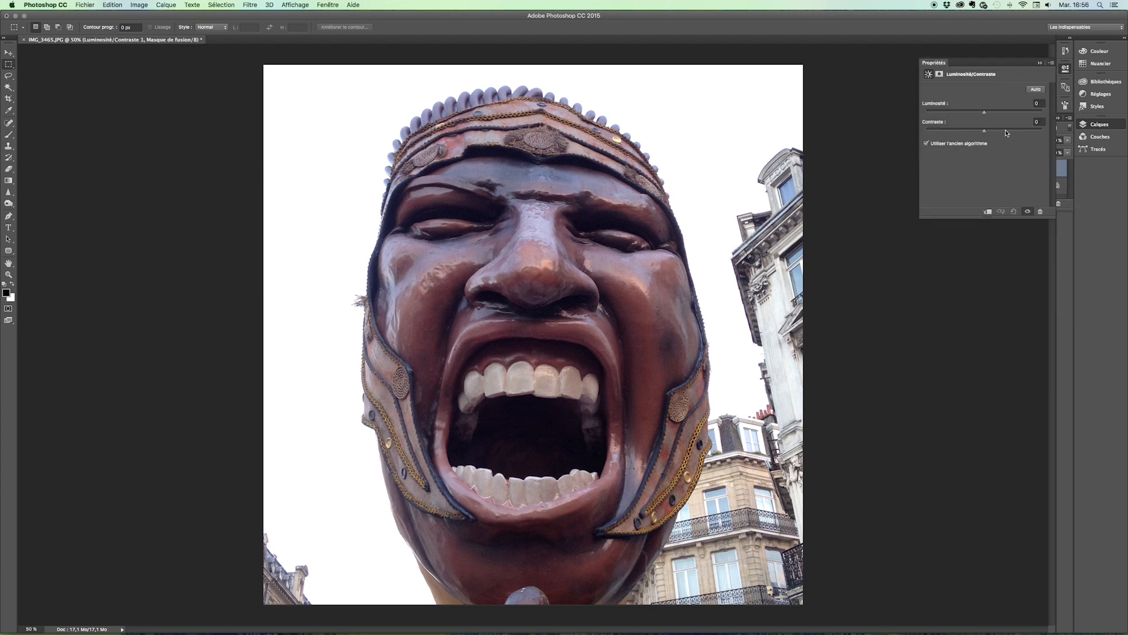
mouse_move(1006, 132)
left_mouse_down()
mouse_move(994, 114)
mouse_move(1004, 114)
left_mouse_up()
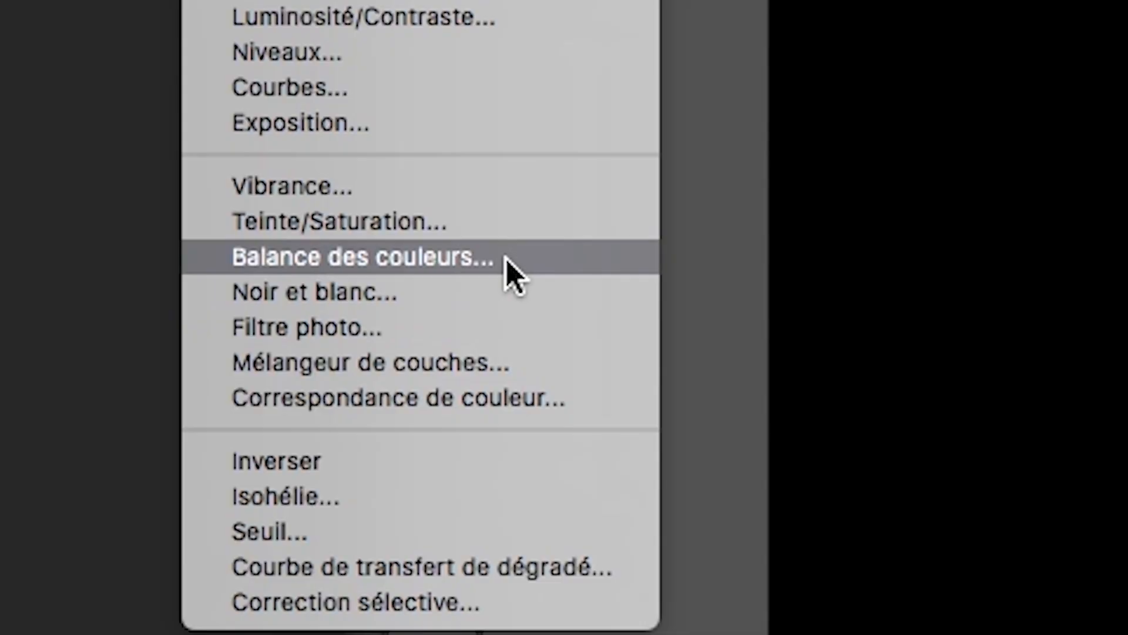
Add a Violet, Orange gradient map in Color blend mode at 36% opacity, and save the photo as a new file.
left_click(499, 569)
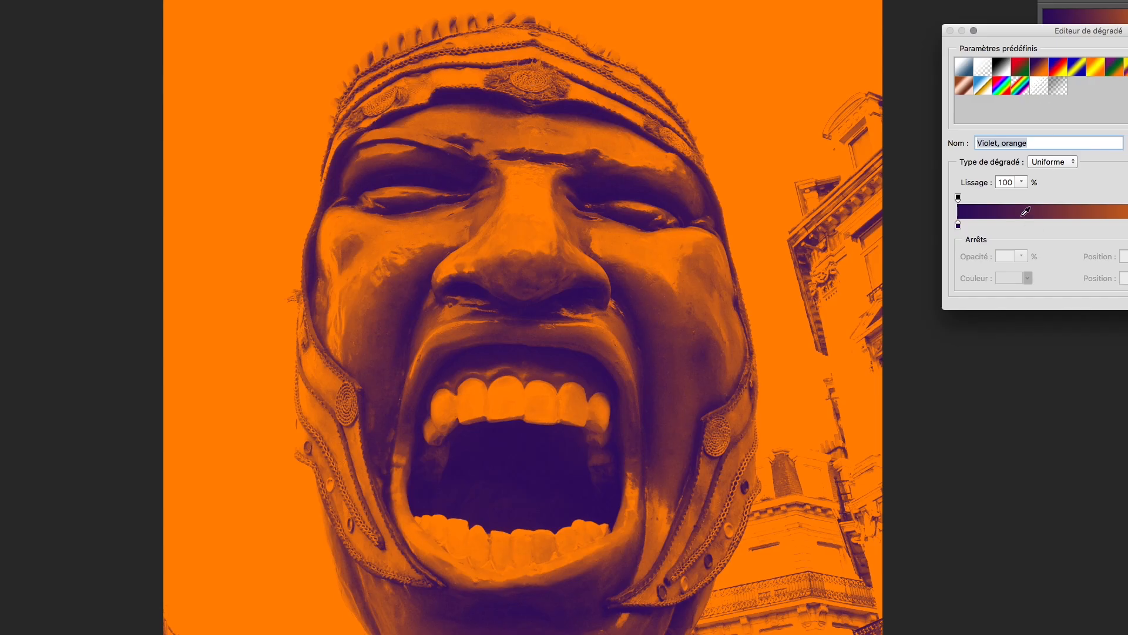
key("Return")
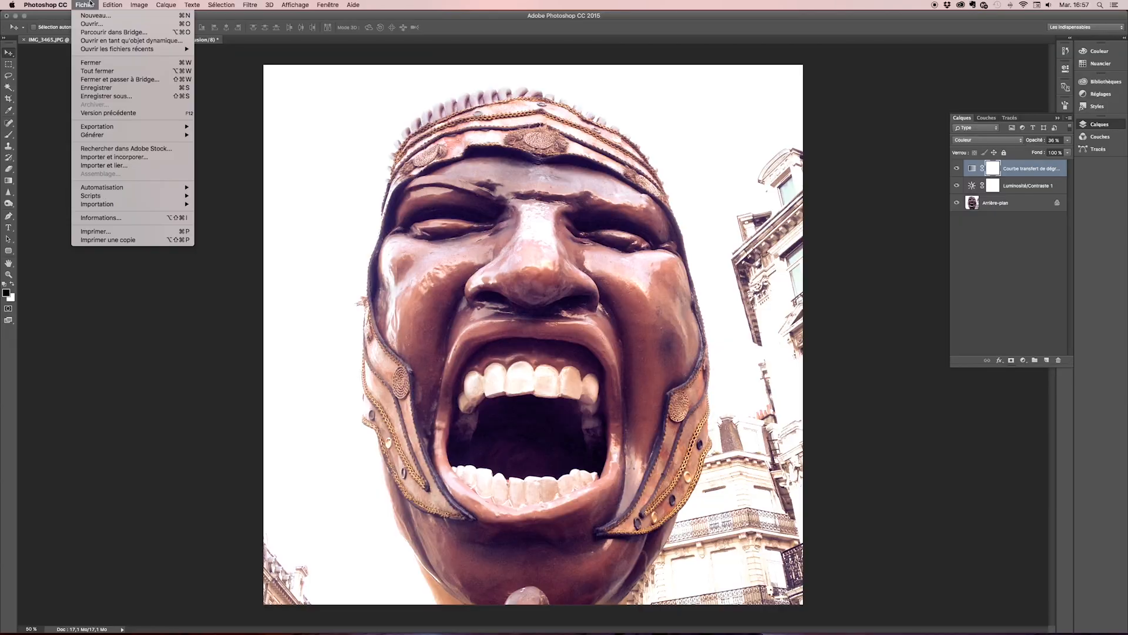
left_click(134, 97)
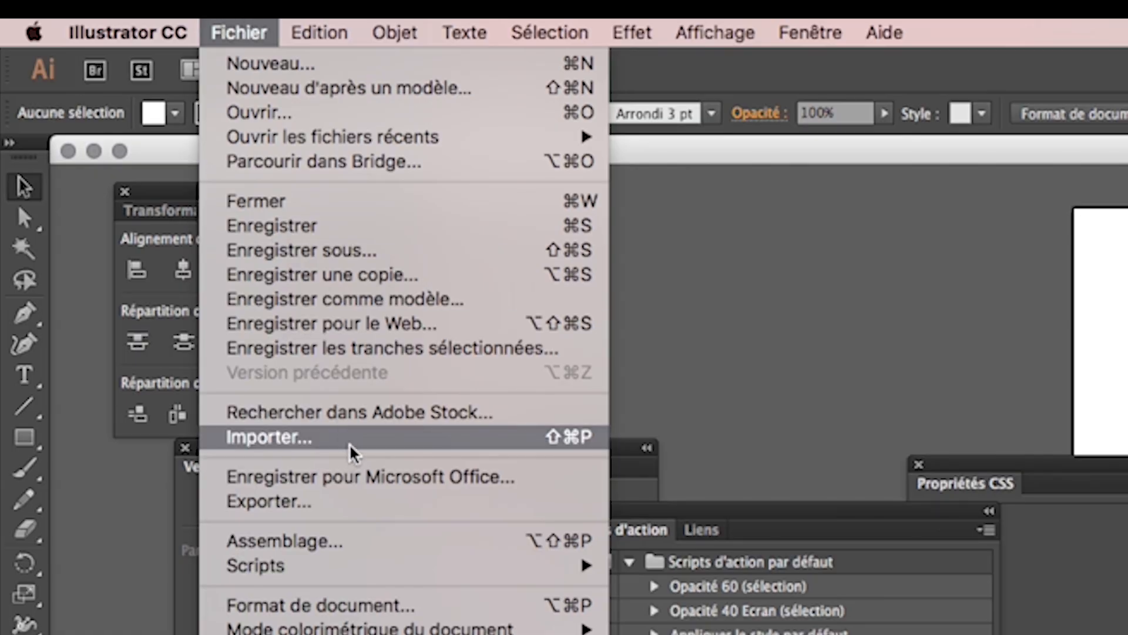
Switch to Illustrator, import the retouched photo onto the artboard, lock its layer and add a new layer for tracing.
left_click(394, 444)
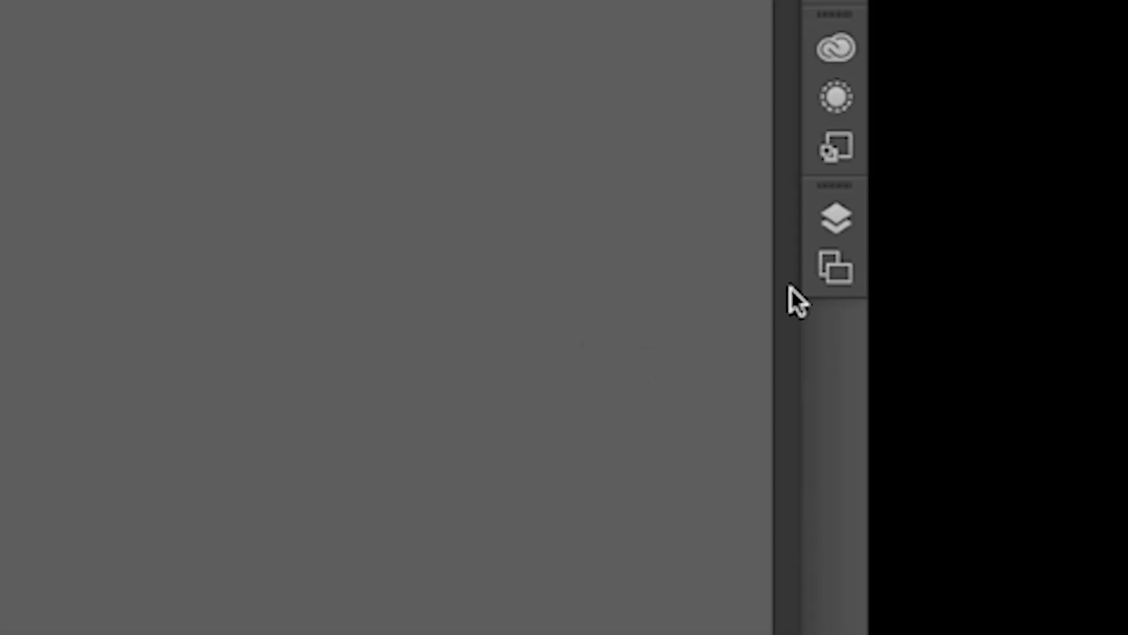
left_click(835, 226)
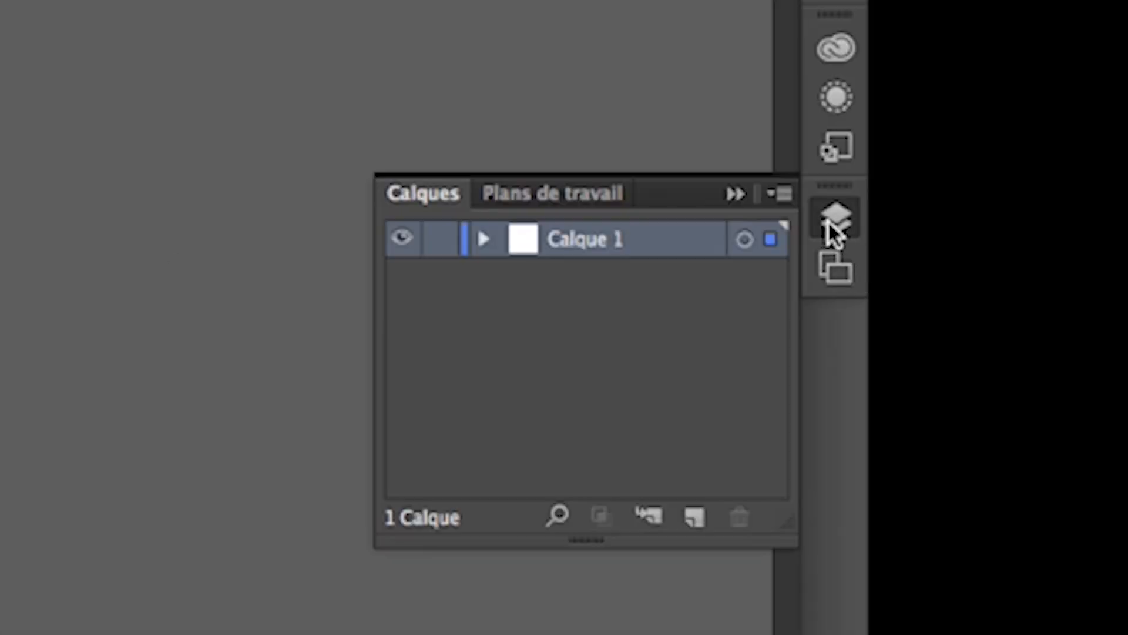
left_click(441, 241)
left_click(694, 517)
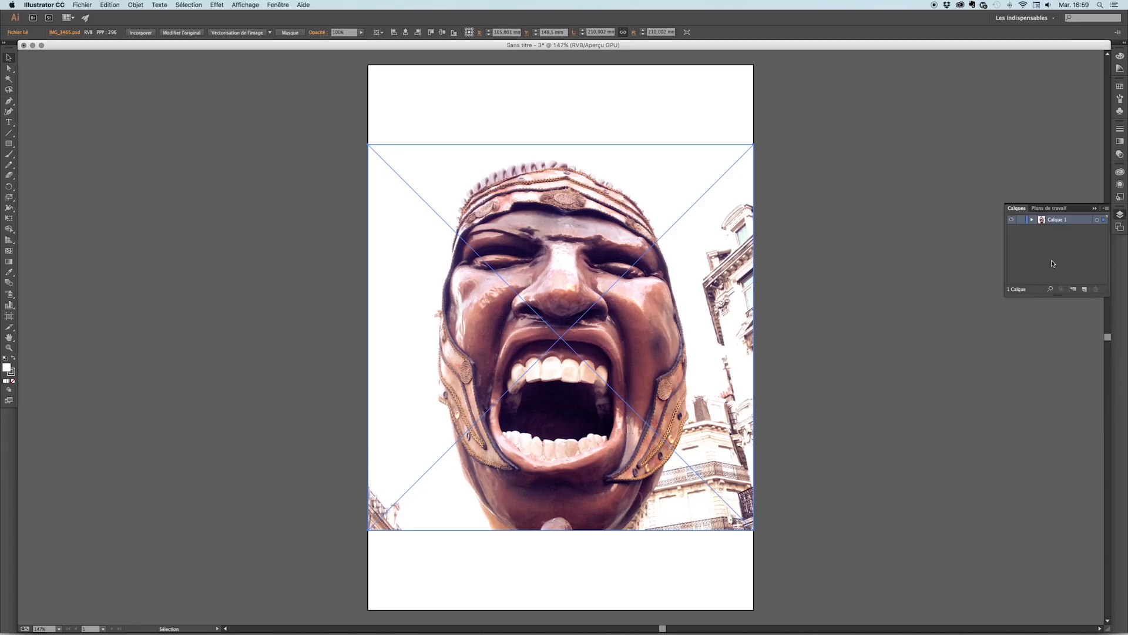
left_click(1021, 220)
left_click(1084, 289)
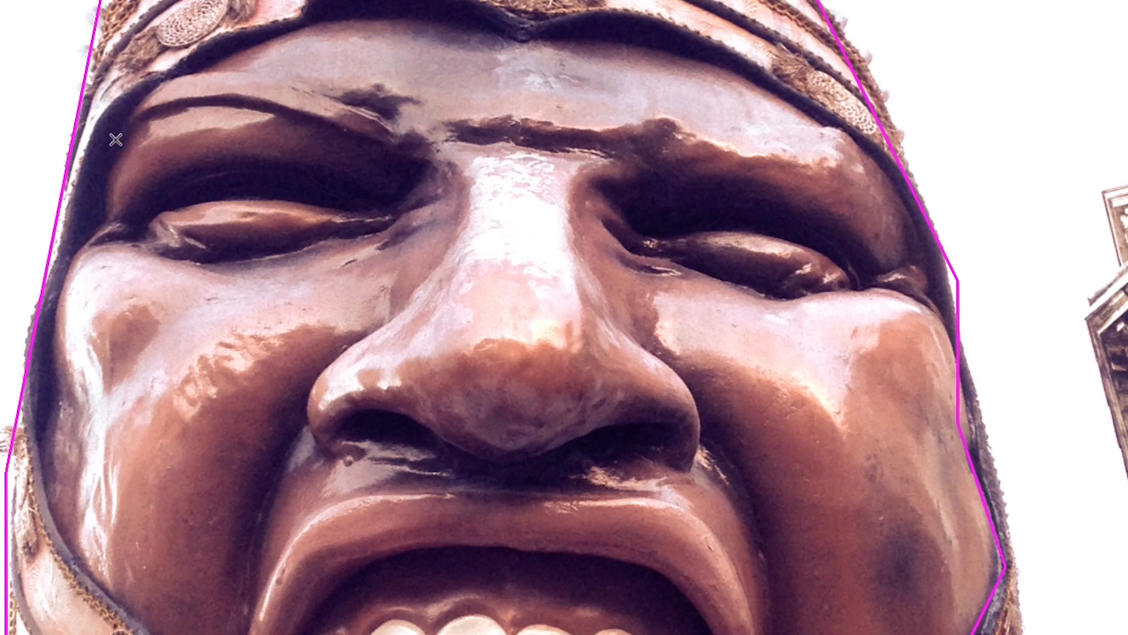
Trace the brow above the eye on the photo's left side with straight Pen segments, turning back at the nose bridge.
left_click(115, 139)
left_click(159, 82)
left_click(231, 71)
left_click(292, 82)
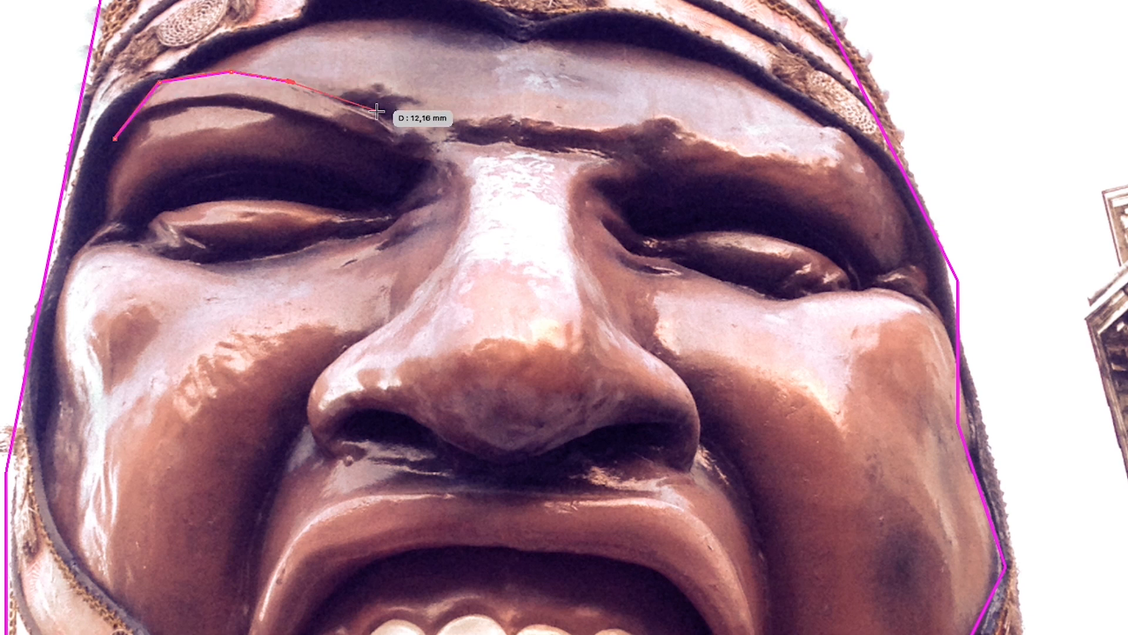
left_click(379, 112)
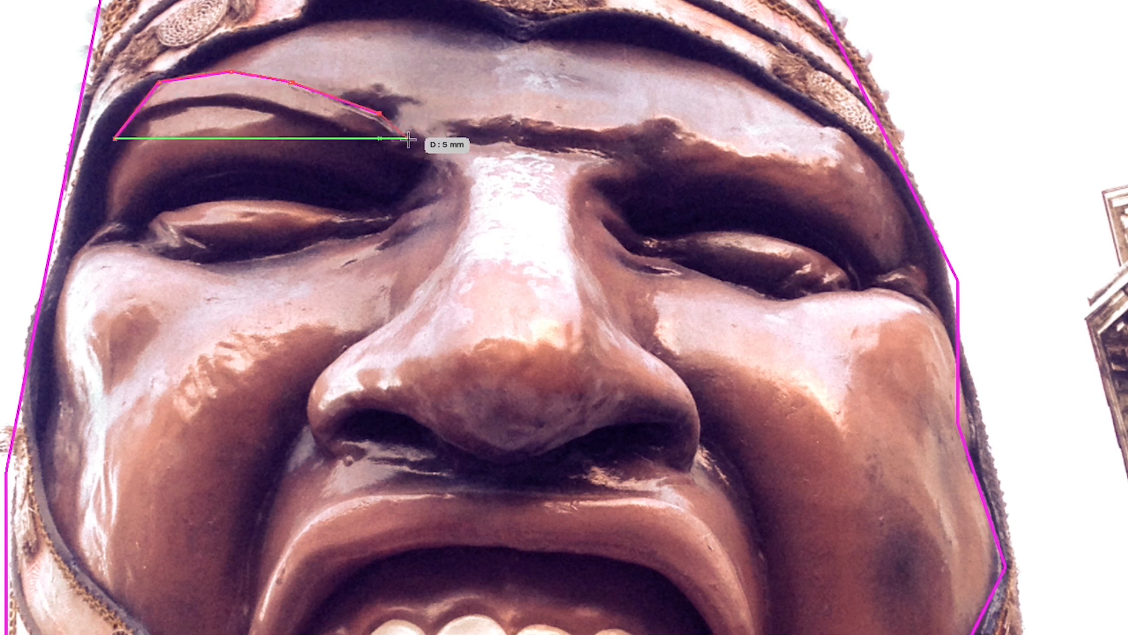
left_click(411, 138)
left_click(391, 147)
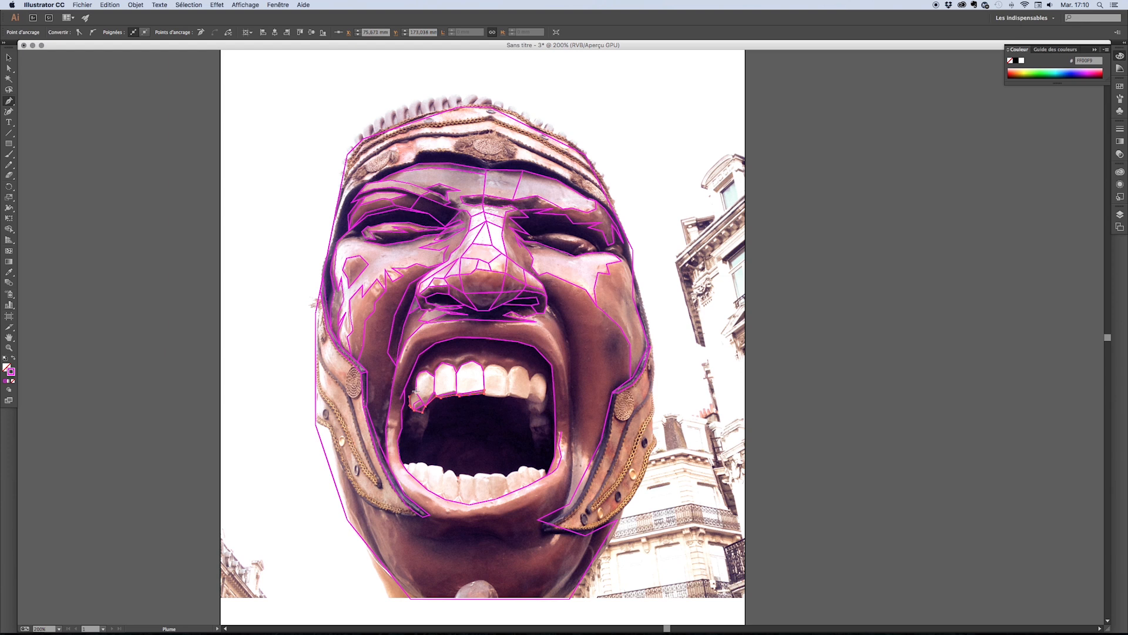
Outline the upper teeth with separate Pen paths, and trace the lower edge of the headband.
left_click(426, 395, "super")
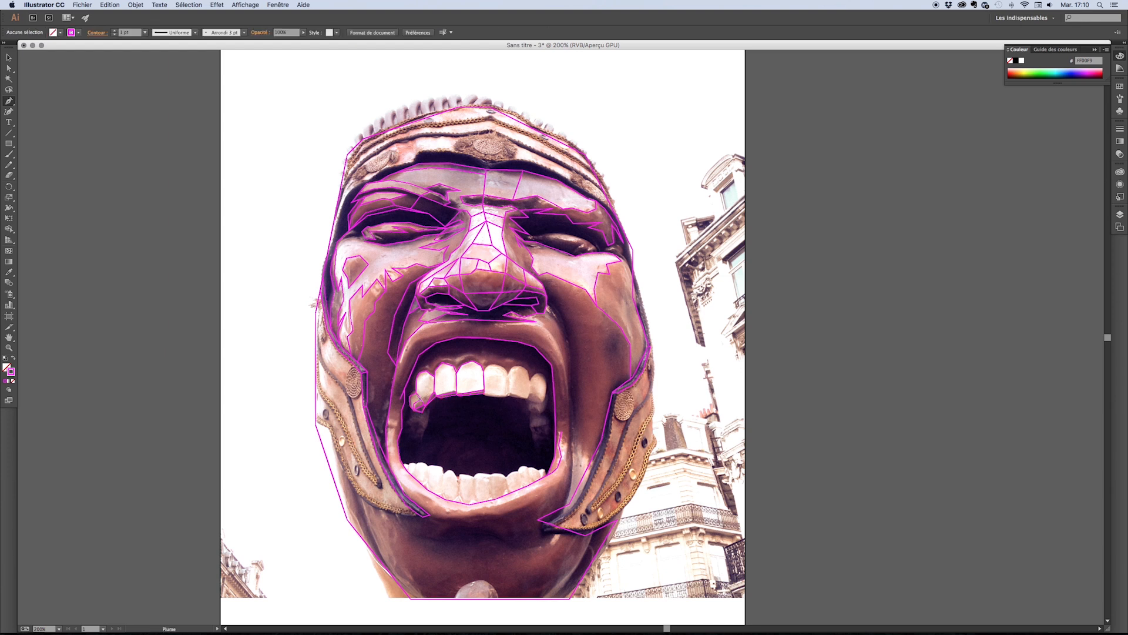
left_click(418, 399)
left_click(446, 374, "super")
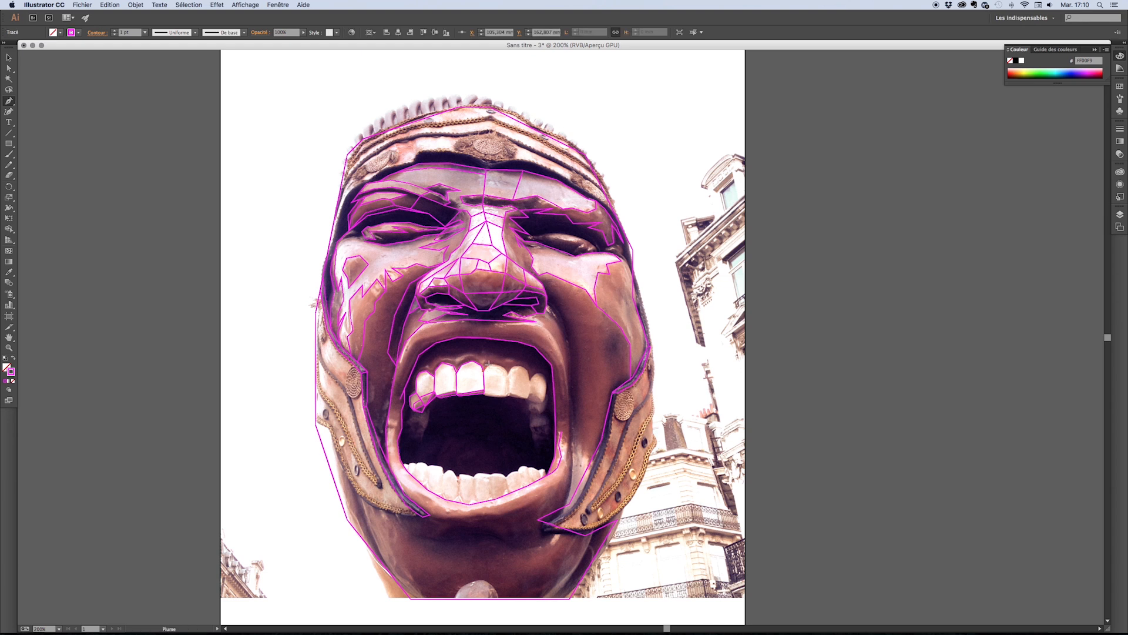
left_click(499, 365)
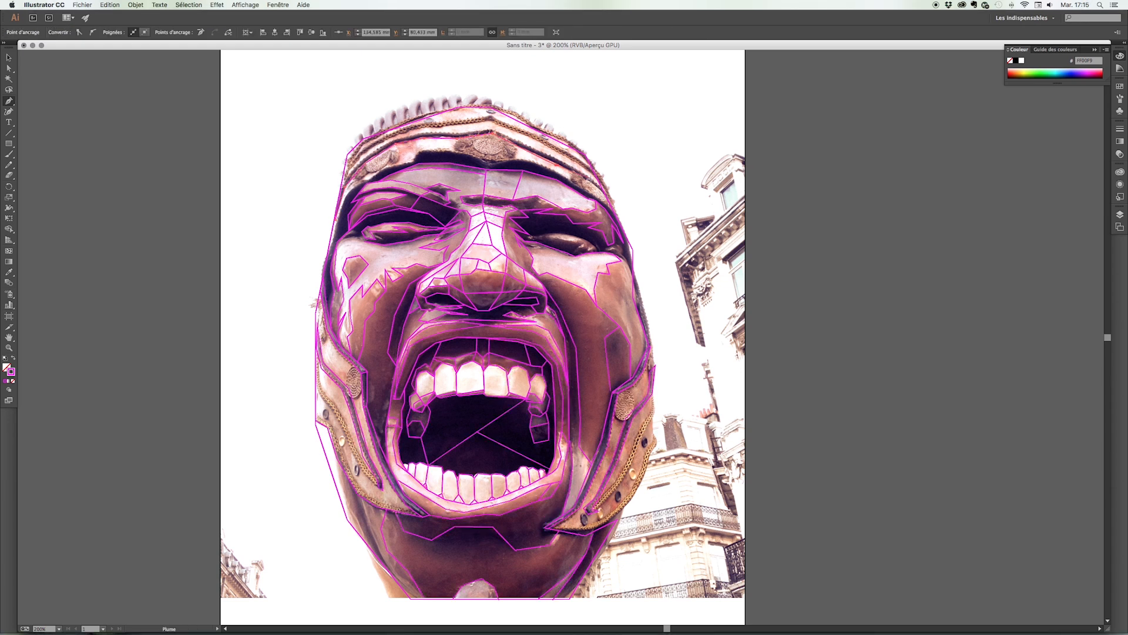
left_click(456, 190, "super")
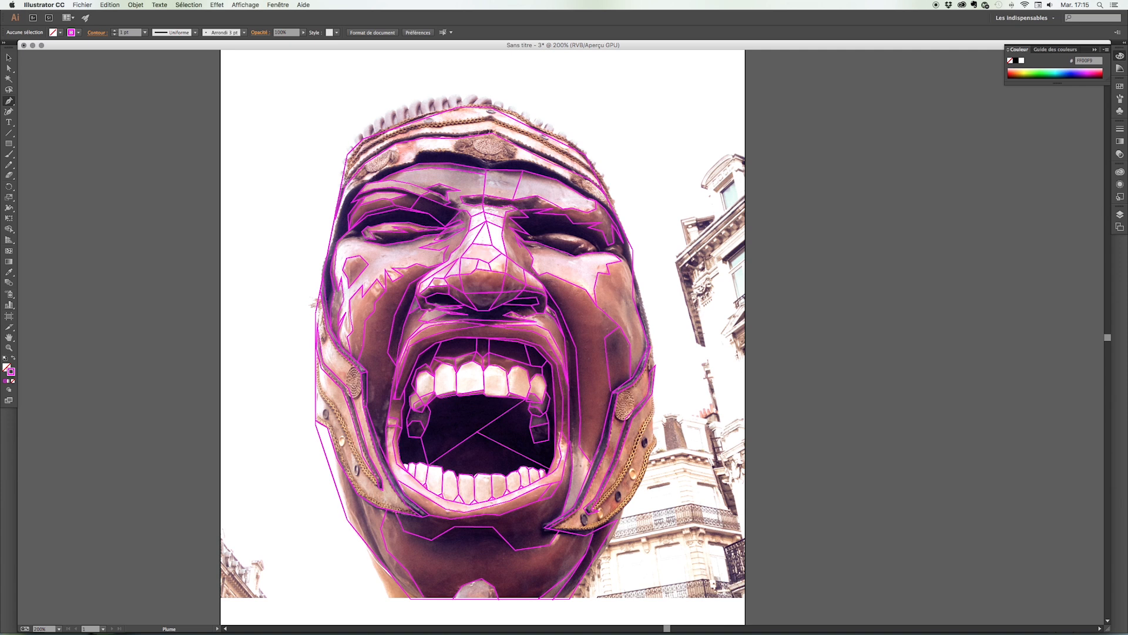
left_click(342, 187)
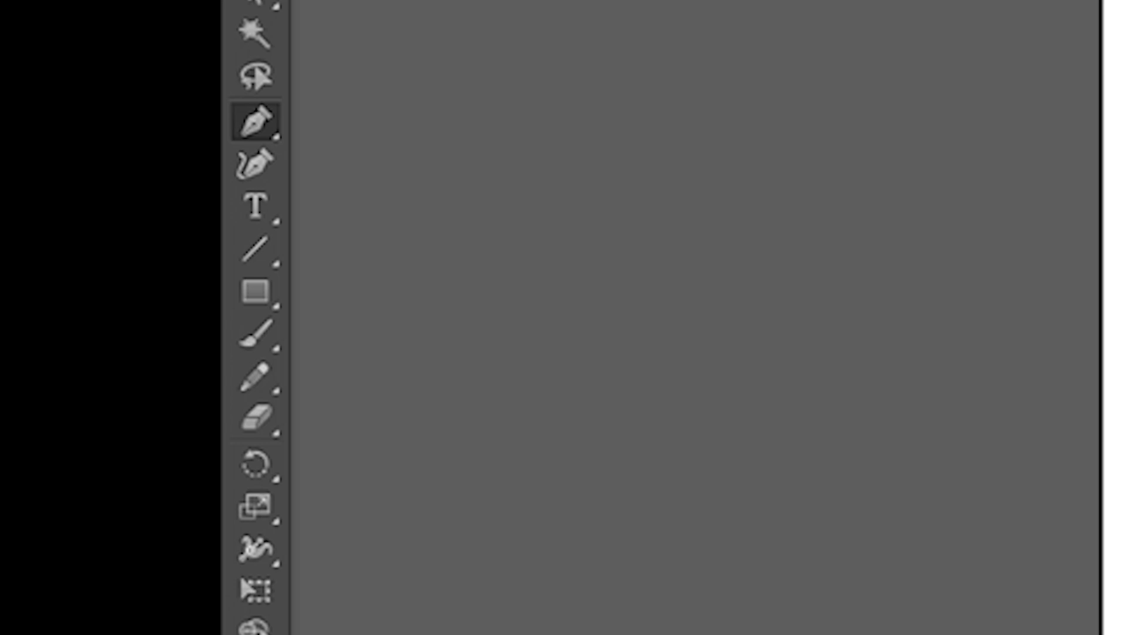
Divide the traced headband, cheeks and chin areas into small polygonal facets with straight Line Segment strokes.
left_click(260, 254)
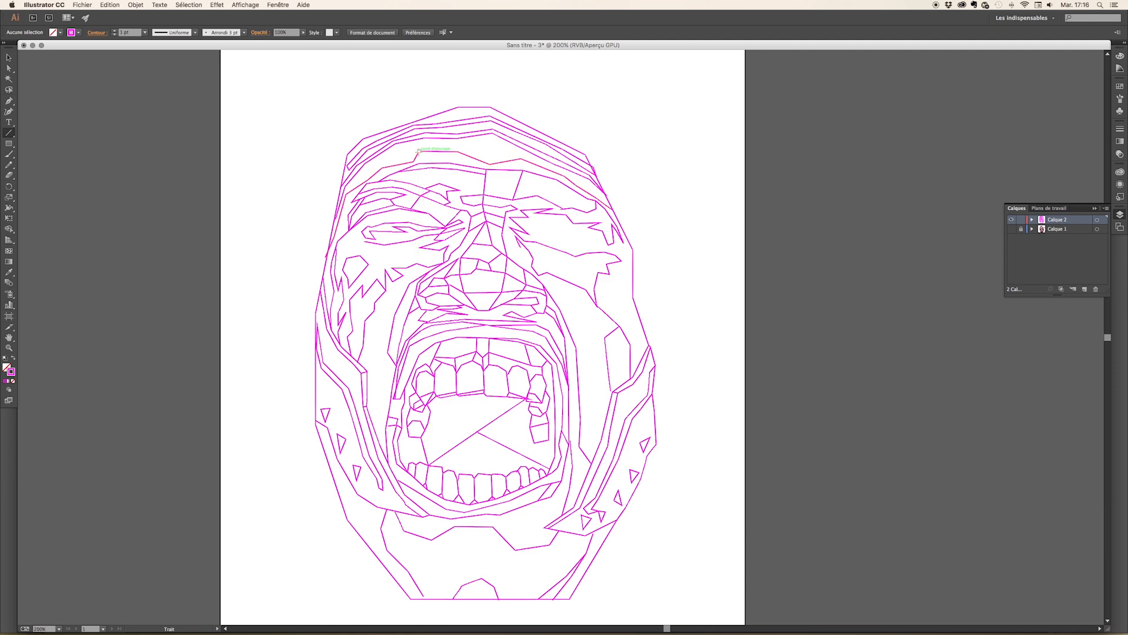
left_click_drag(424, 138, 459, 144)
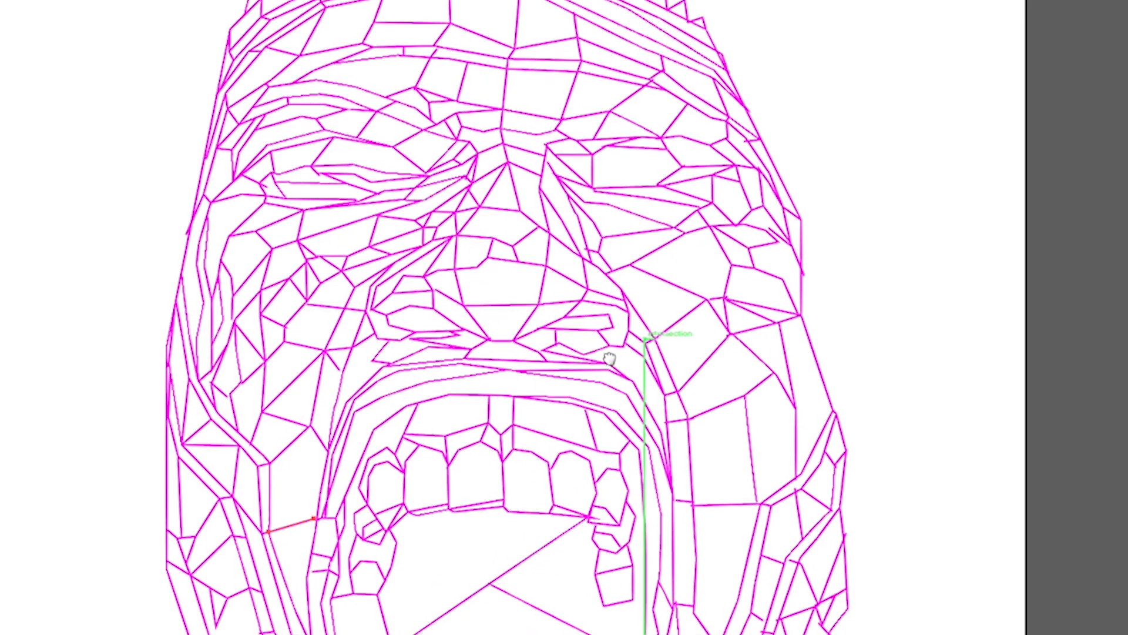
left_click_drag(609, 358, 586, 362)
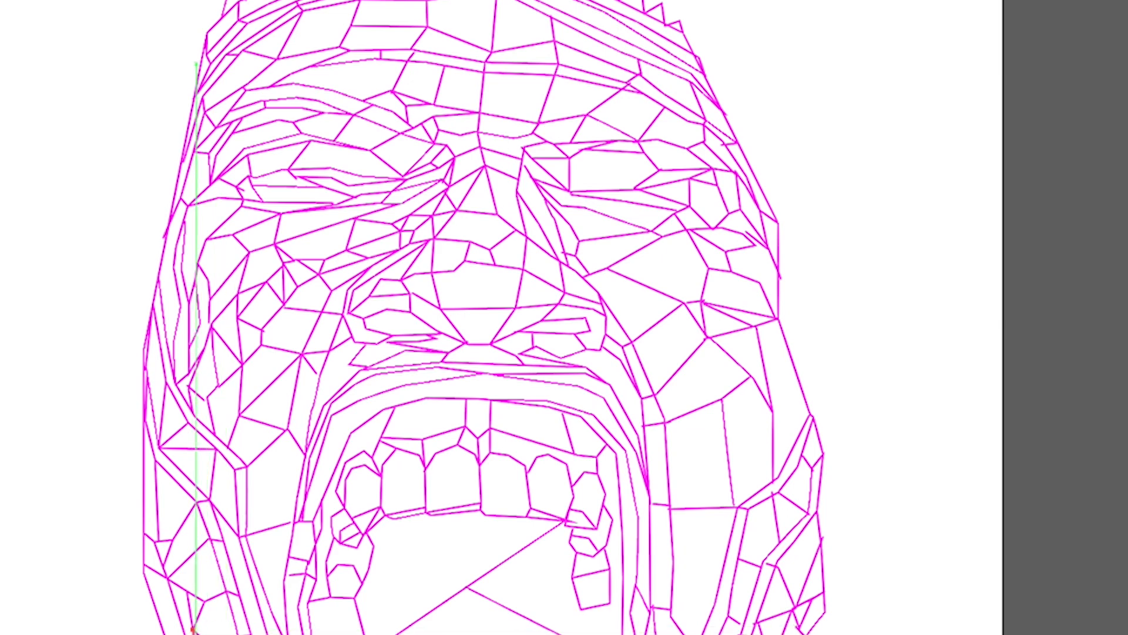
left_click_drag(204, 601, 219, 634)
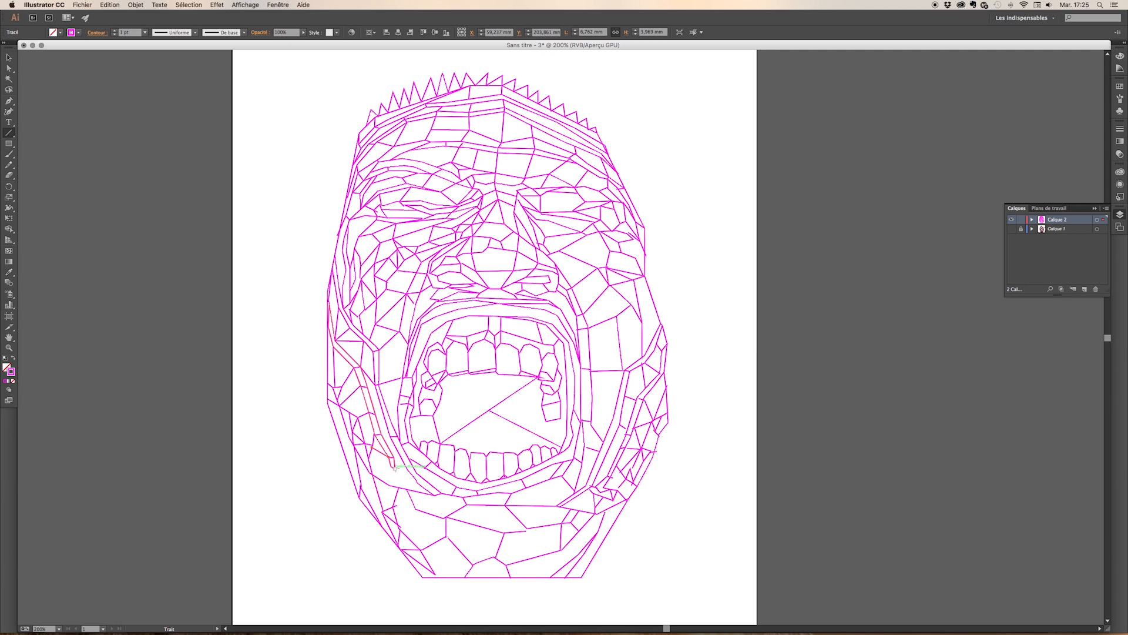
mouse_move(394, 467)
left_mouse_down()
mouse_move(406, 489)
mouse_move(389, 485)
mouse_move(393, 507)
mouse_move(418, 510)
left_mouse_up()
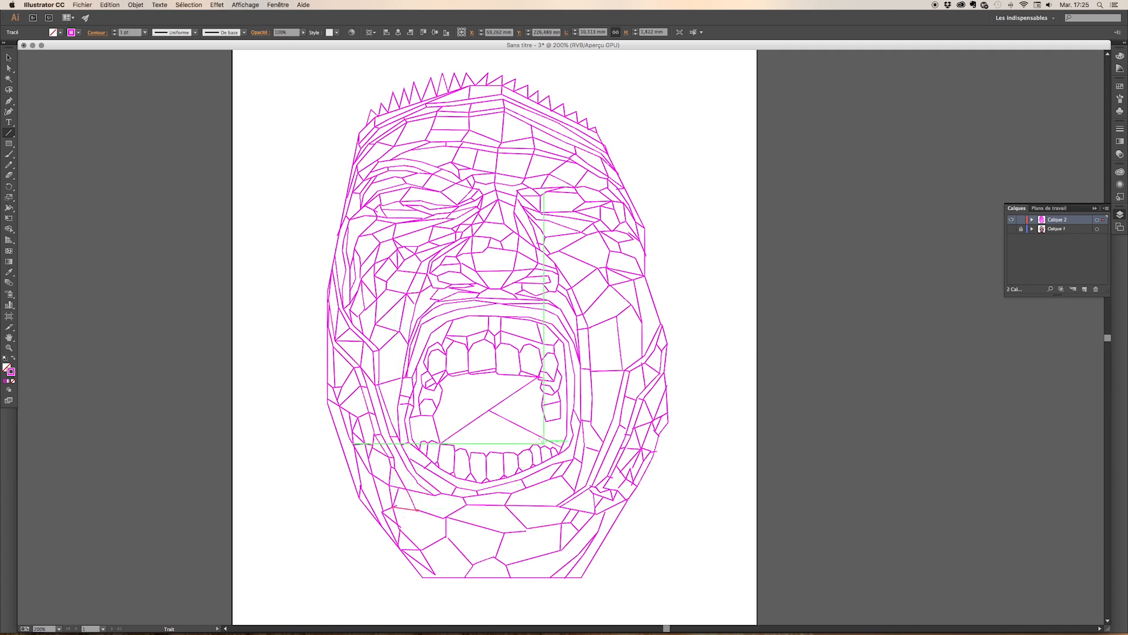
scroll(560, 491, "right", 3)
scroll(560, 491, "down", 1)
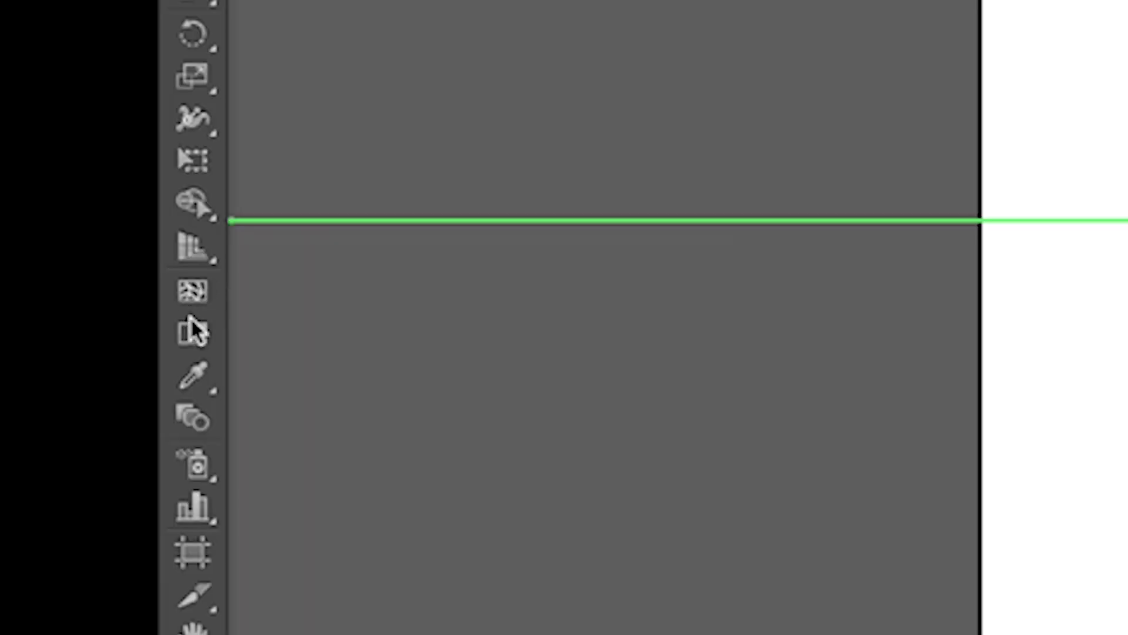
Convert the selected line work into a Live Paint group with the Live Paint Bucket, starting on a forehead facet.
left_click(196, 216)
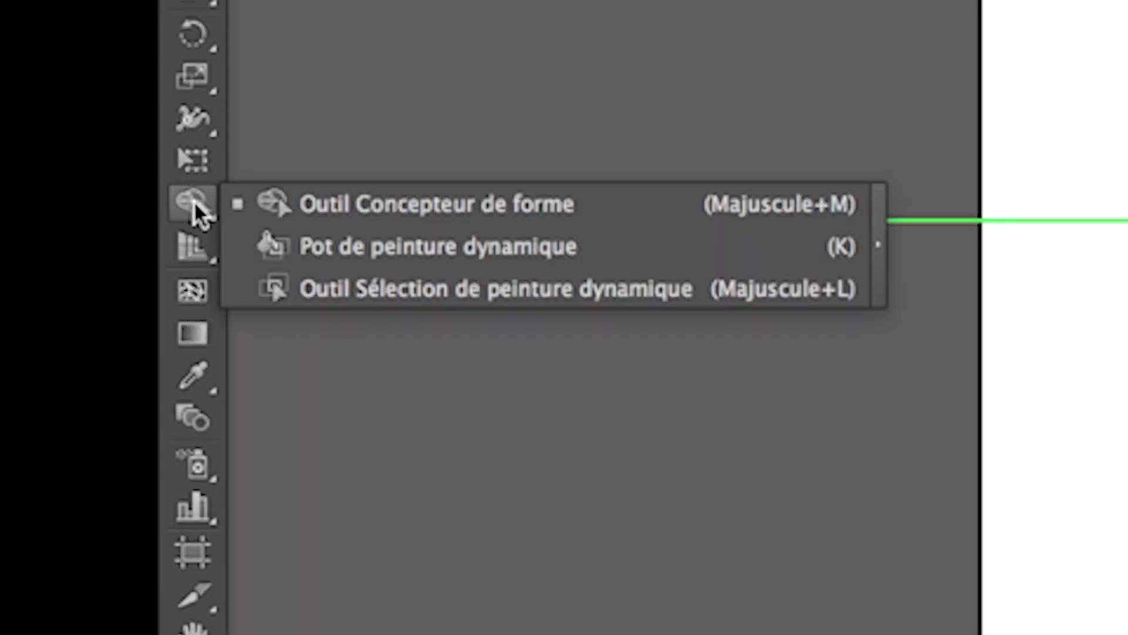
left_click(301, 246)
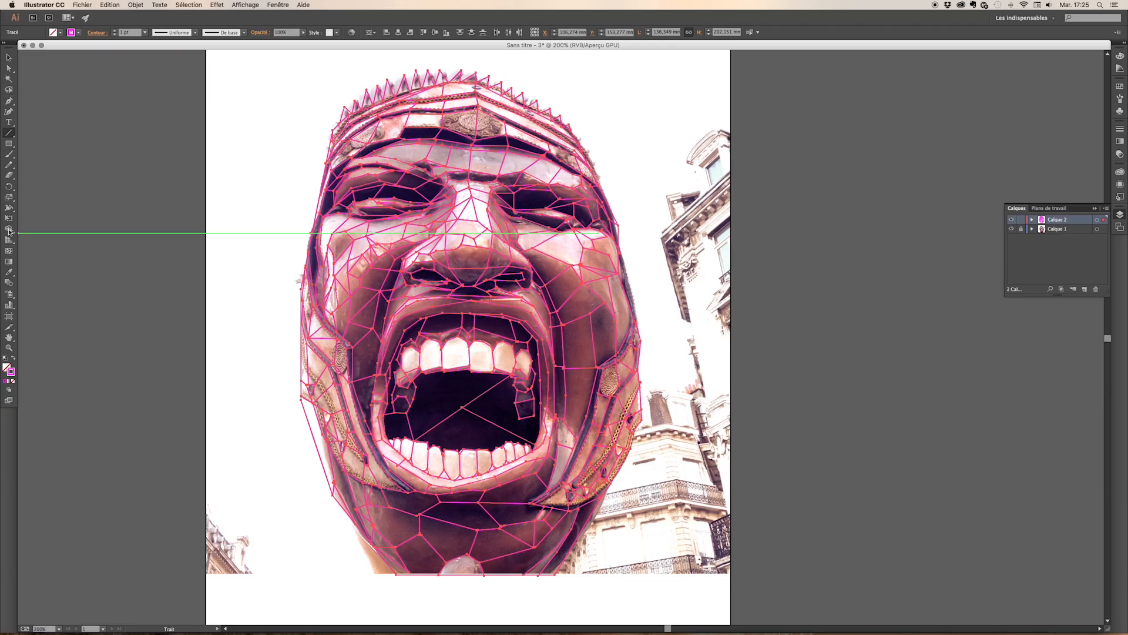
left_click(9, 230)
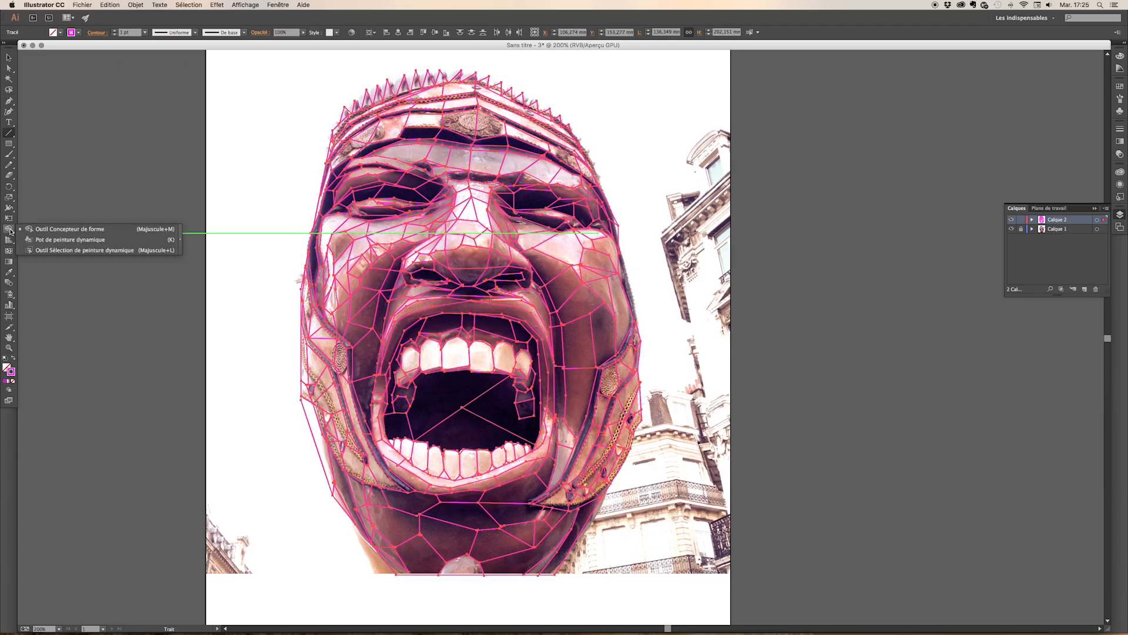
left_click(37, 241)
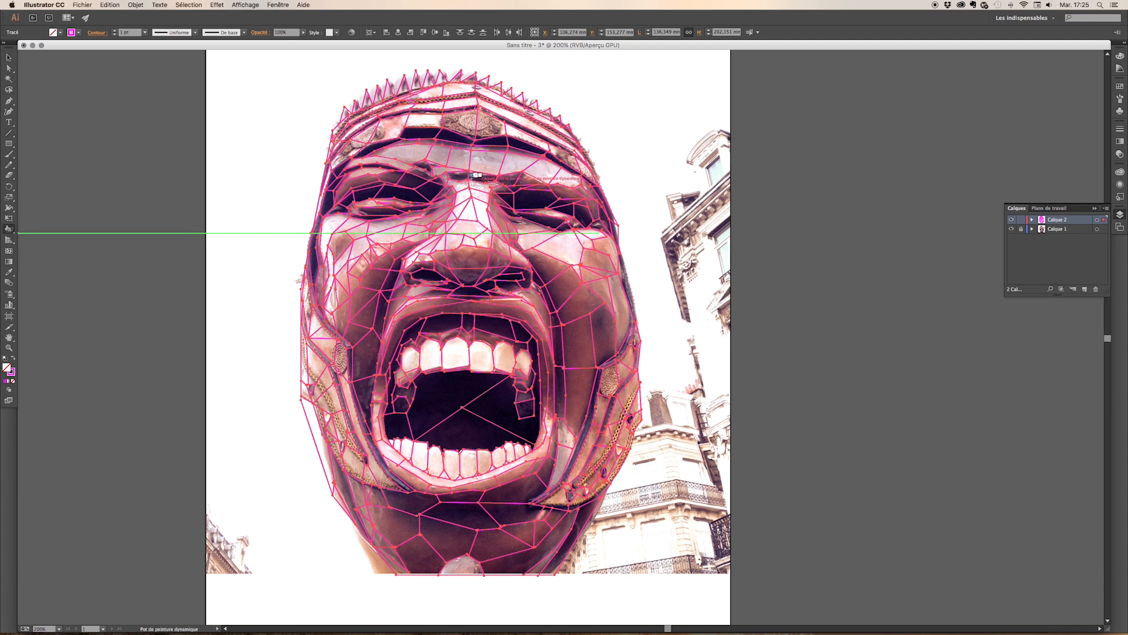
left_click(408, 148)
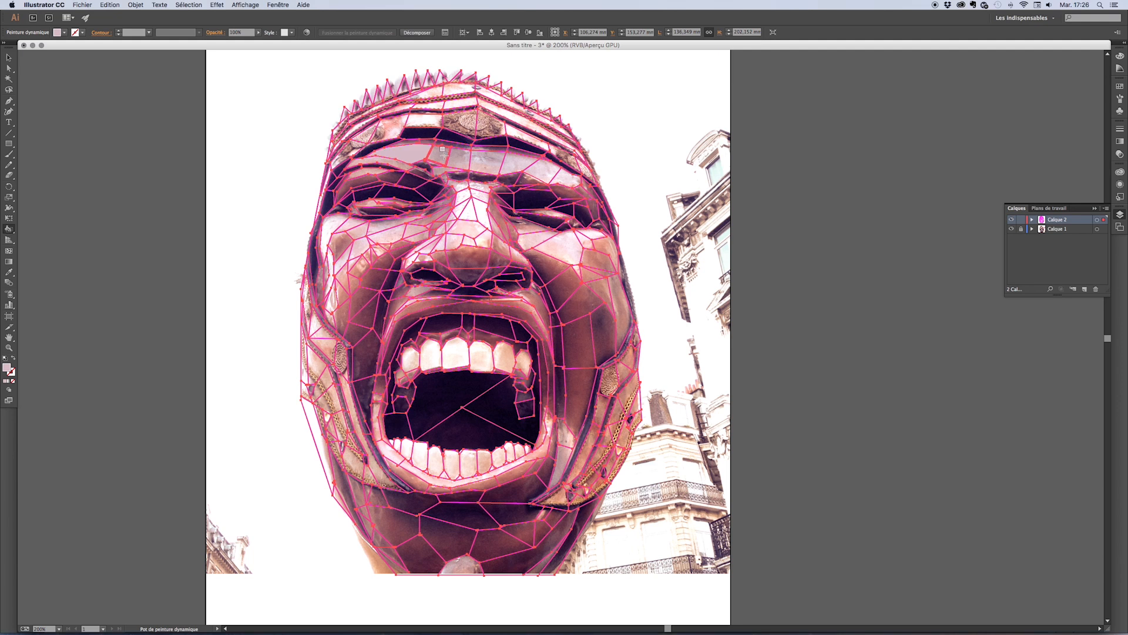
Sample colours from the photo and fill the facets on the tip and underside of the nose with Live Paint.
left_click(441, 150)
left_click(475, 256)
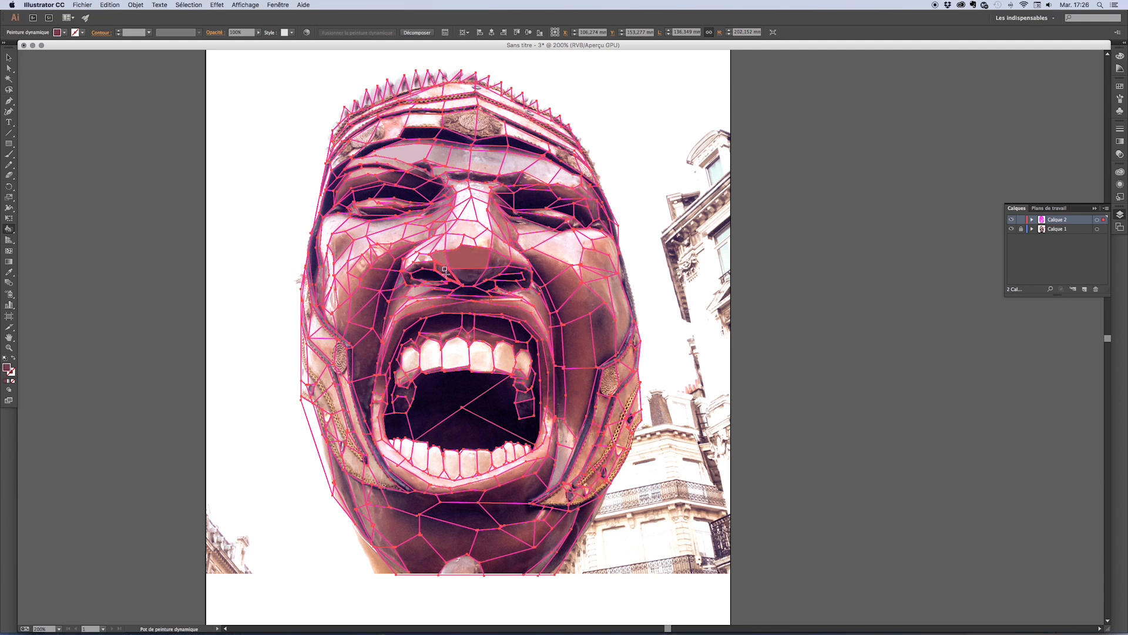
left_click(468, 276)
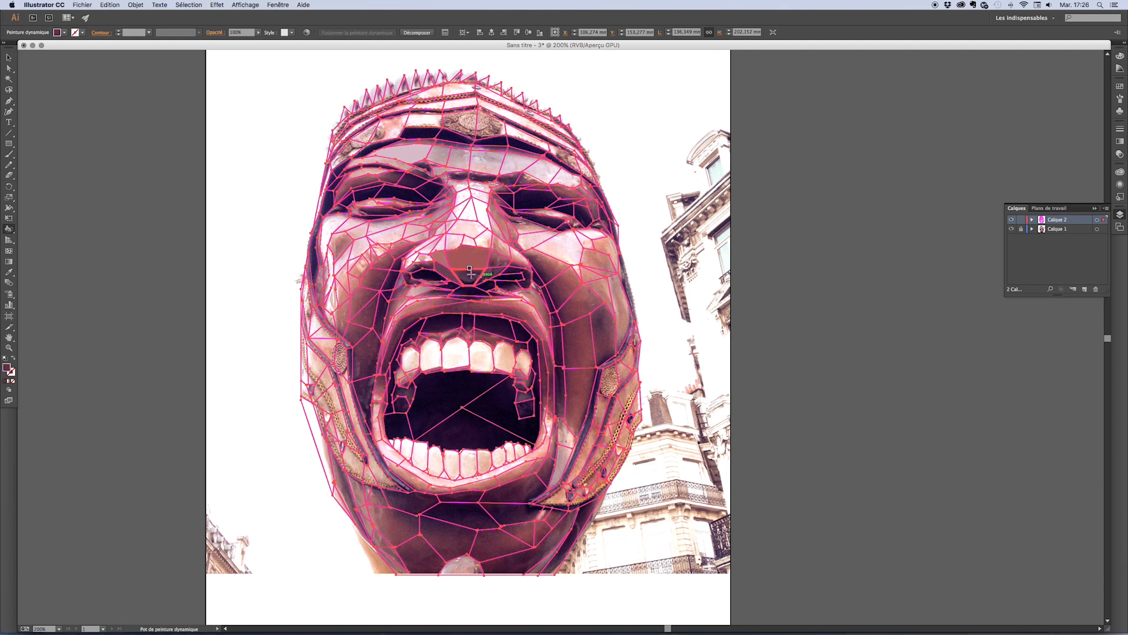
left_click(498, 243)
left_click(485, 240, "alt")
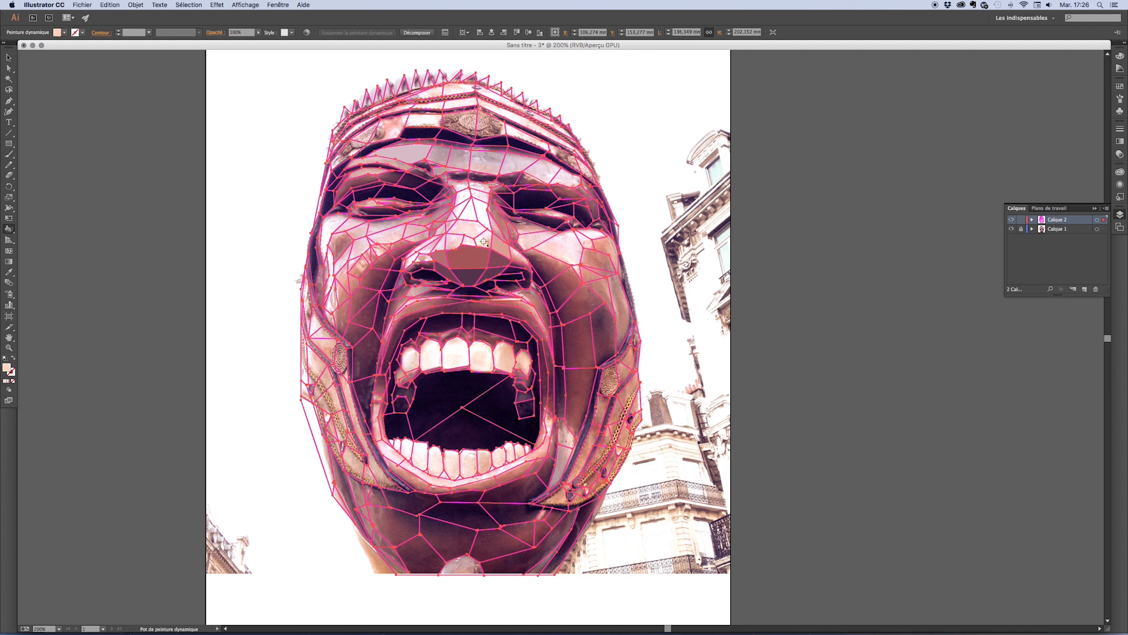
left_click(484, 241)
Remove the line work's stroke and fill the shadow facets around the nostrils and beneath the nose with dark colours sampled from the photo.
left_click(13, 376)
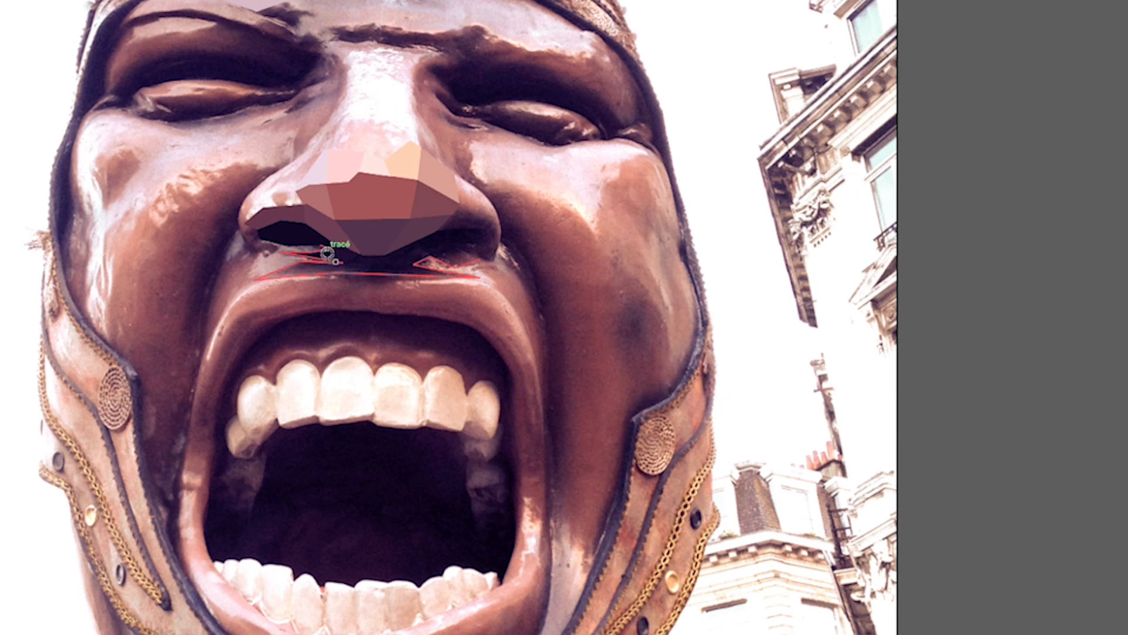
left_click(331, 255)
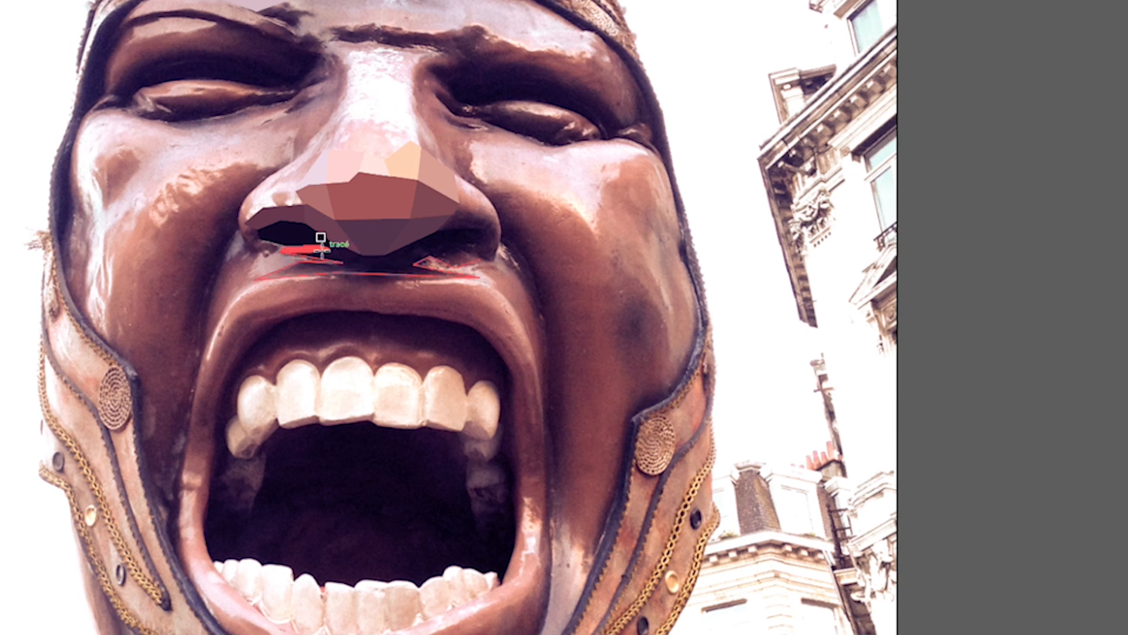
left_click(348, 253)
left_click(378, 262)
left_click(378, 255)
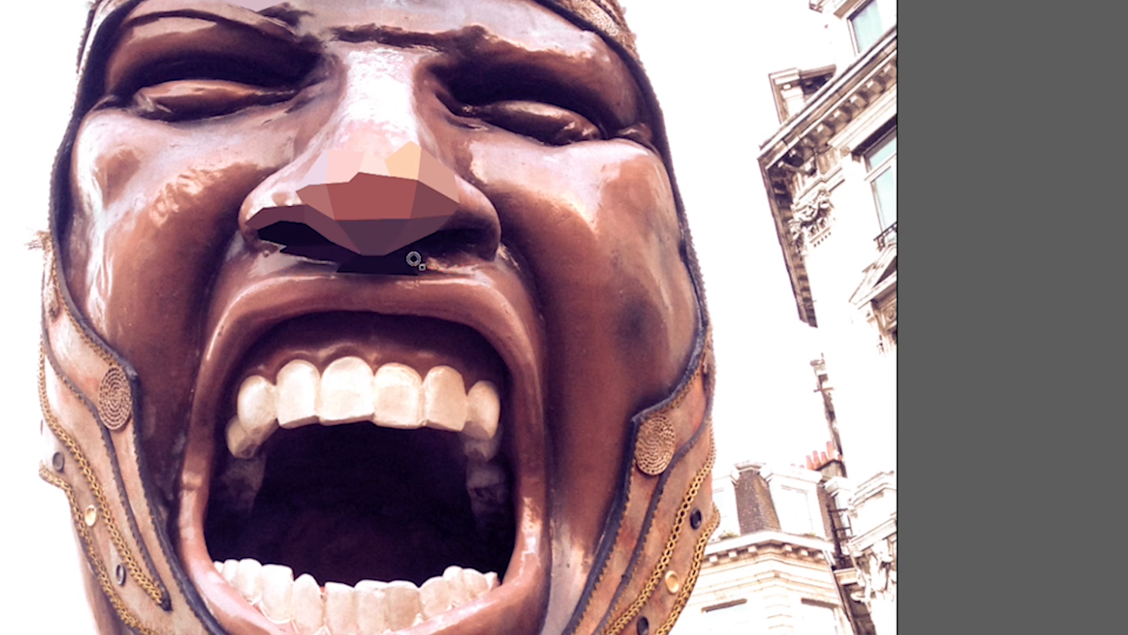
left_click(412, 252)
left_click(450, 263)
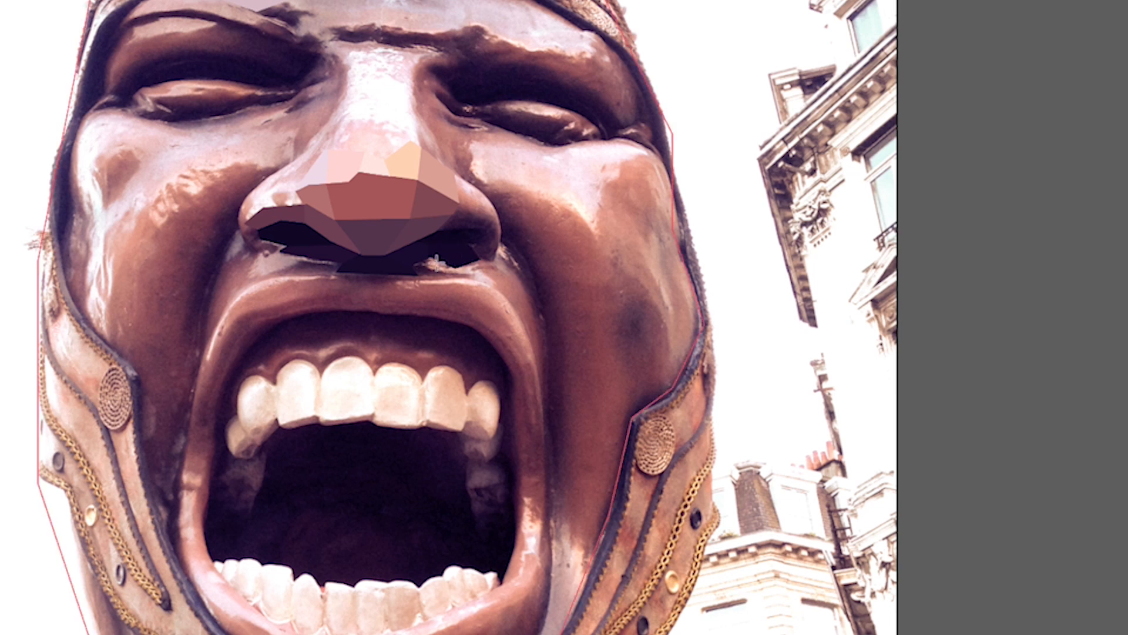
left_click(439, 264)
key("ctrl+shift+a")
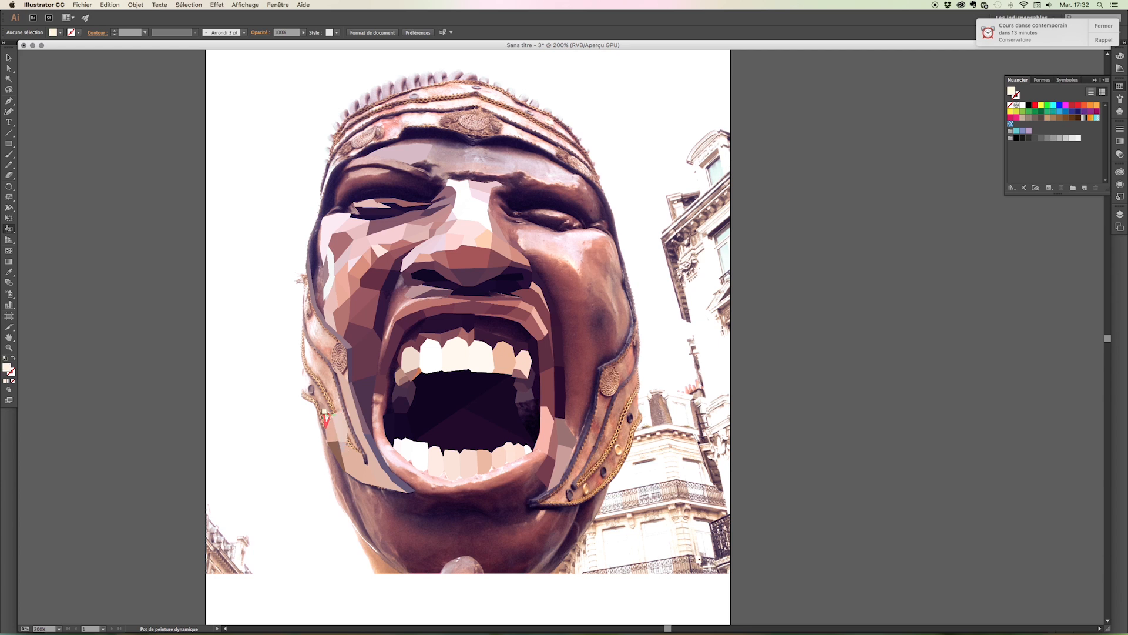
Fill three facets of the headband strap on the photo's left side with Live Paint, sampling each colour from the photo underneath.
left_click(322, 418, "alt")
left_click(321, 418)
left_click(329, 401, "alt")
left_click(329, 401)
left_click(324, 382, "alt")
left_click(324, 382)
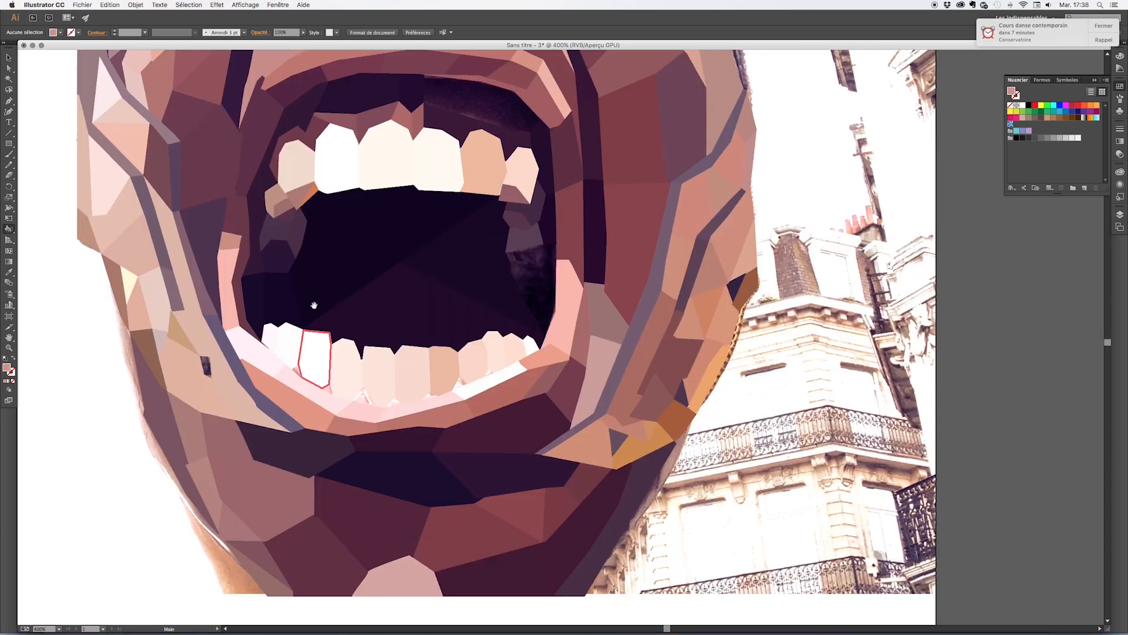
Fill the remaining gaps below the lower teeth and the small dark facet on the cheek strap with colours sampled from the photo.
left_click_drag(313, 305, 413, 334)
left_click(460, 423, "alt")
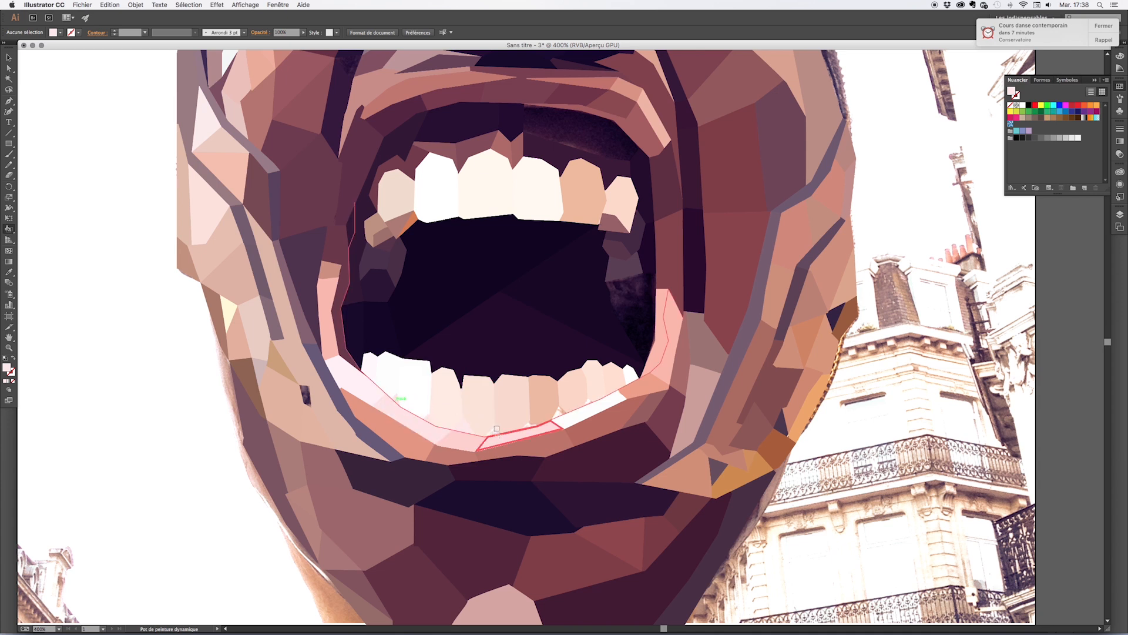
left_click(302, 395, "alt")
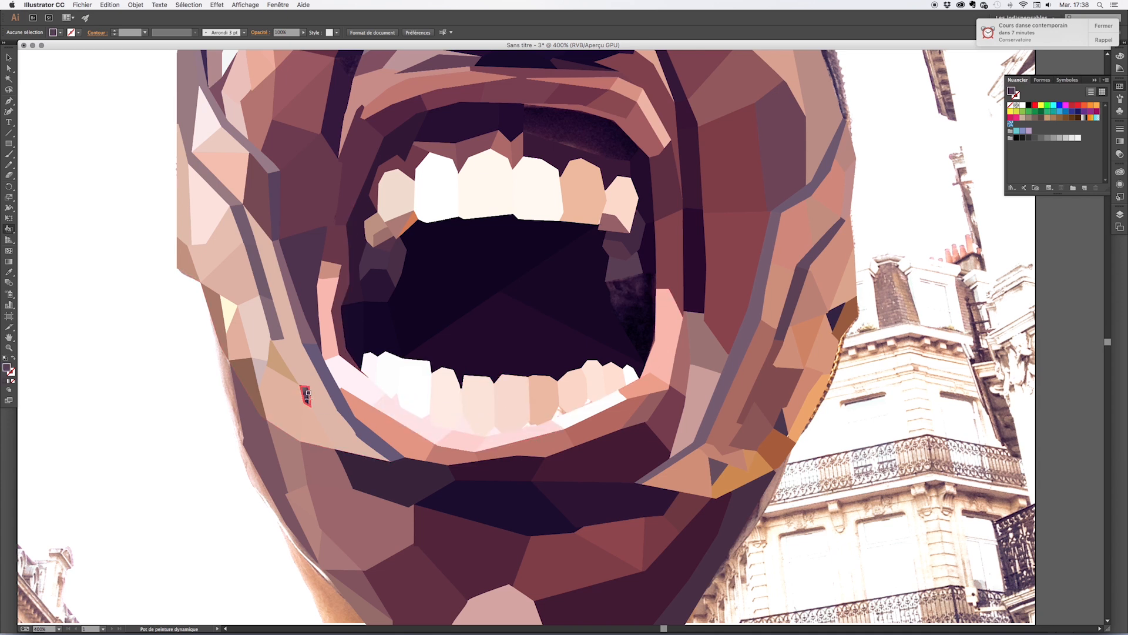
left_click(528, 425, "alt")
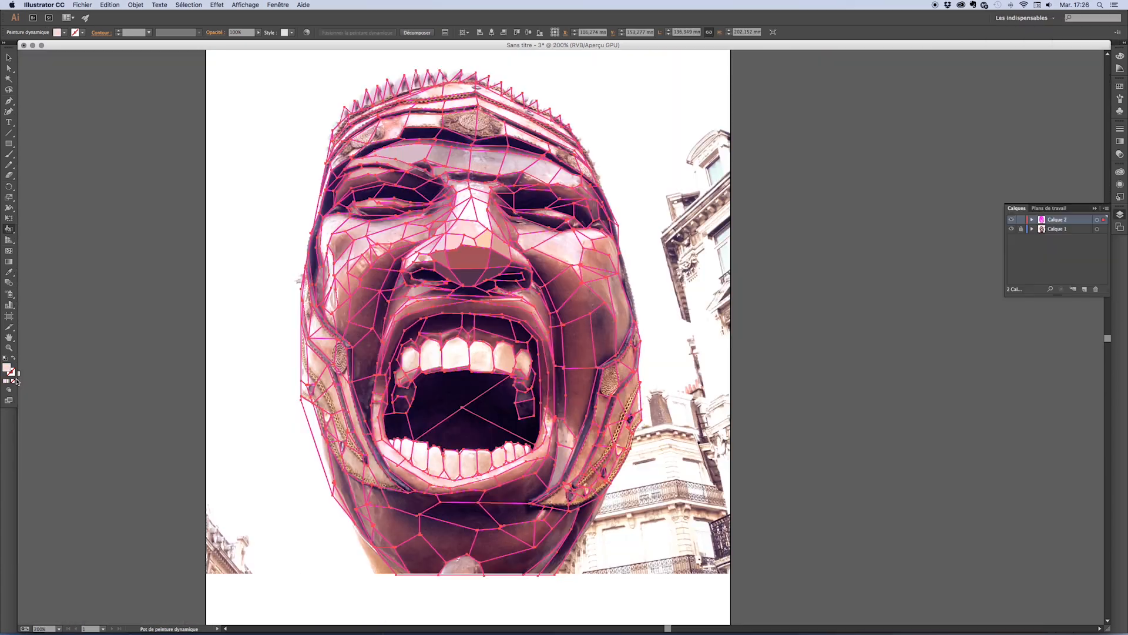
Set the stroke of the whole Live Paint group to none so only the filled facets are painted.
left_click(13, 375)
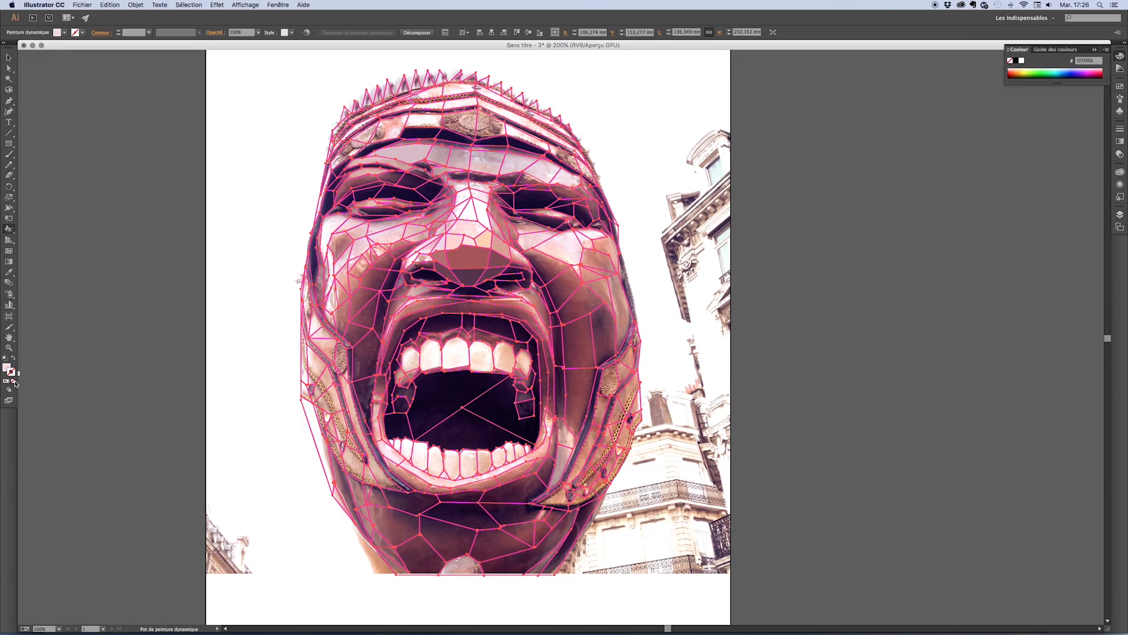
left_click(6, 368)
key("super+h")
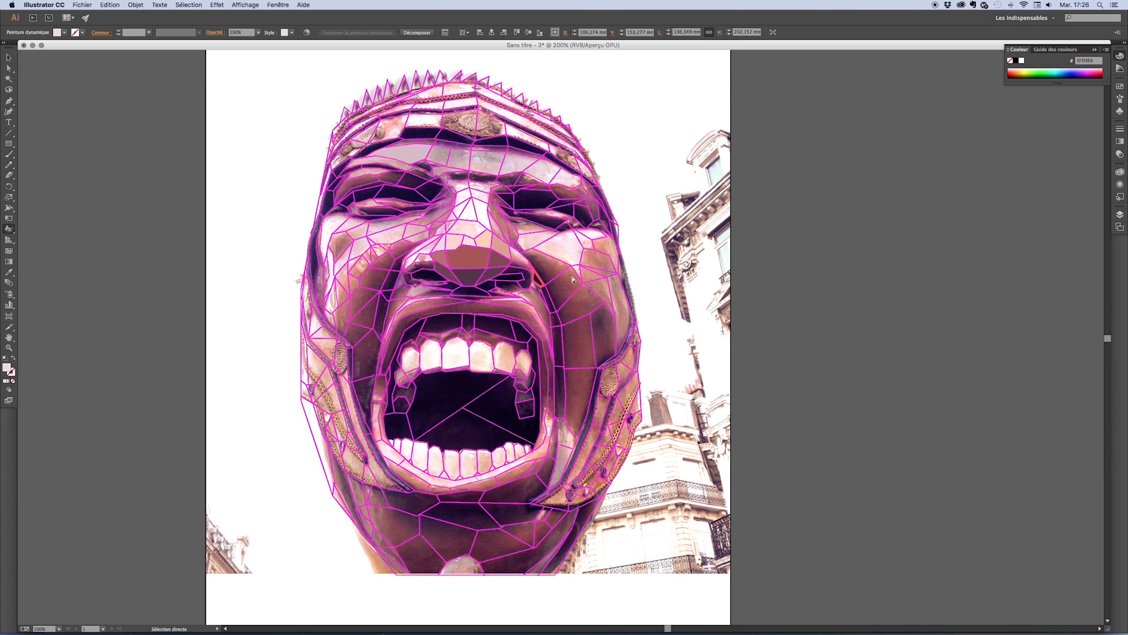
key("k")
left_click(8, 58)
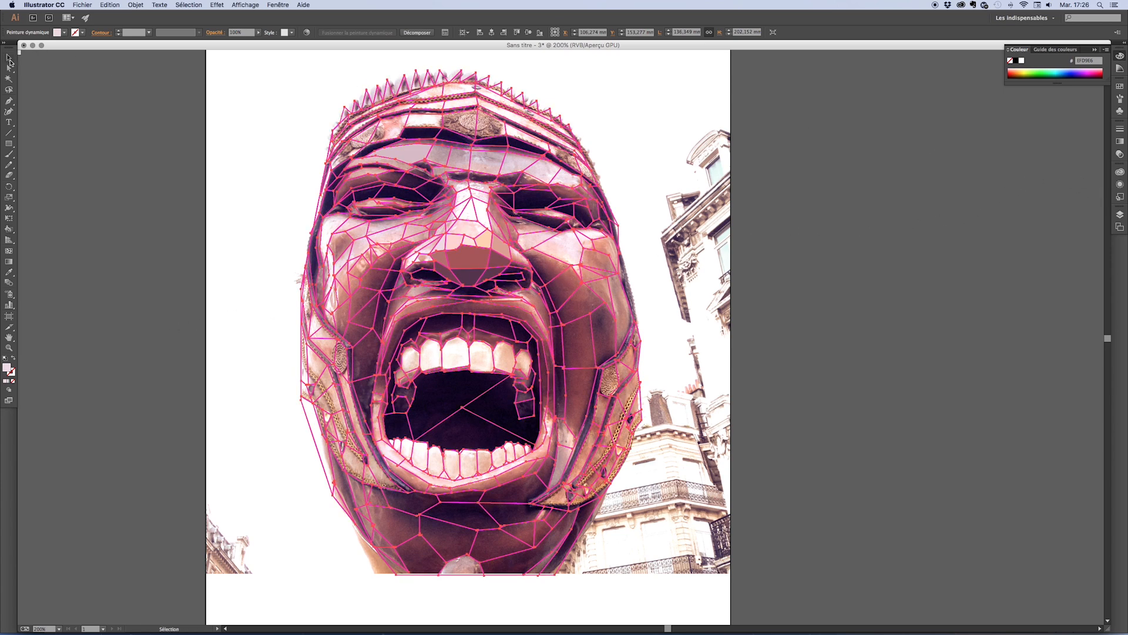
left_click(14, 380)
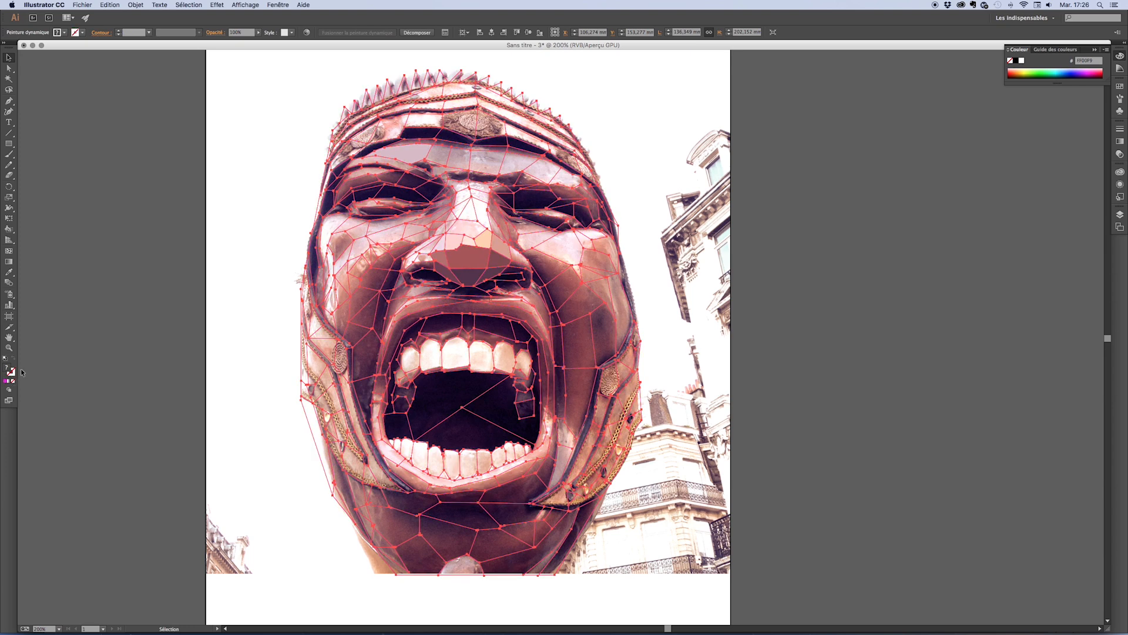
Toggle the visibility of photo layer Calque 1 to check the painted face for unfilled facets.
left_click(1120, 215)
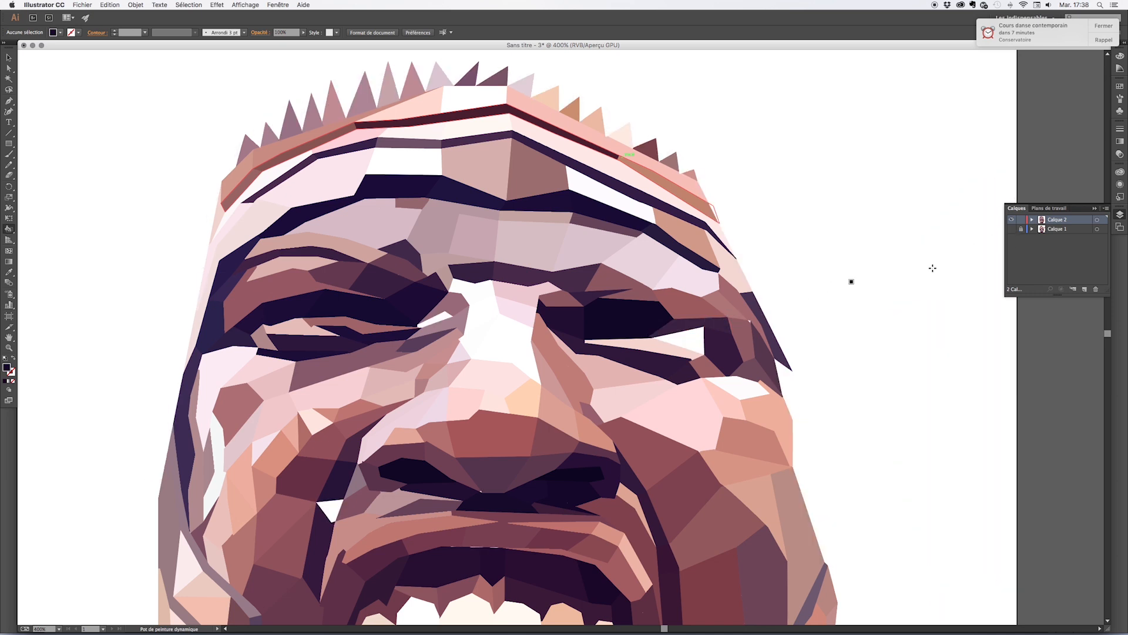
left_click(1012, 229)
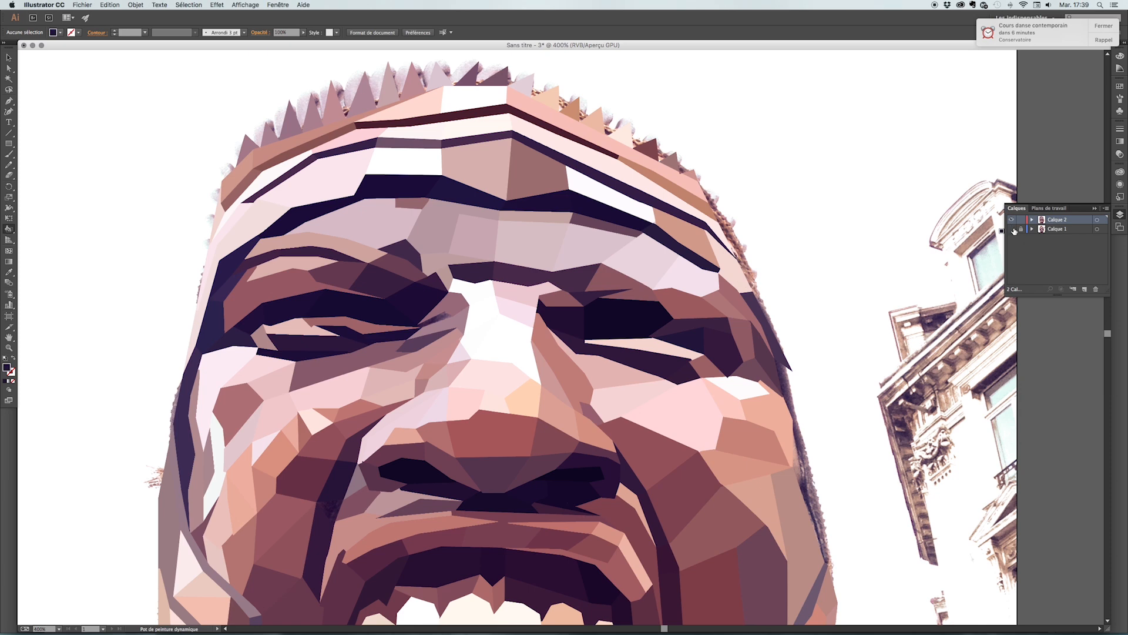
left_click(1013, 229)
left_click(1012, 229)
left_click(1012, 230)
left_click(1012, 229)
left_click(1011, 229)
left_click_drag(630, 374, 771, 159)
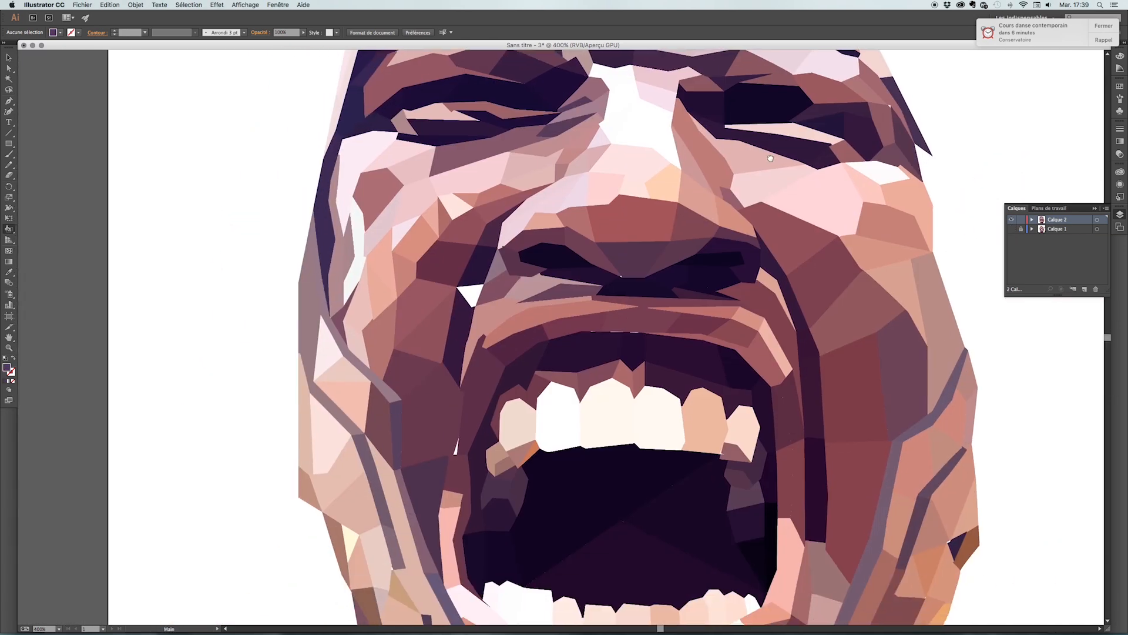
left_click(1012, 229)
left_click(1011, 229)
left_click(1012, 229)
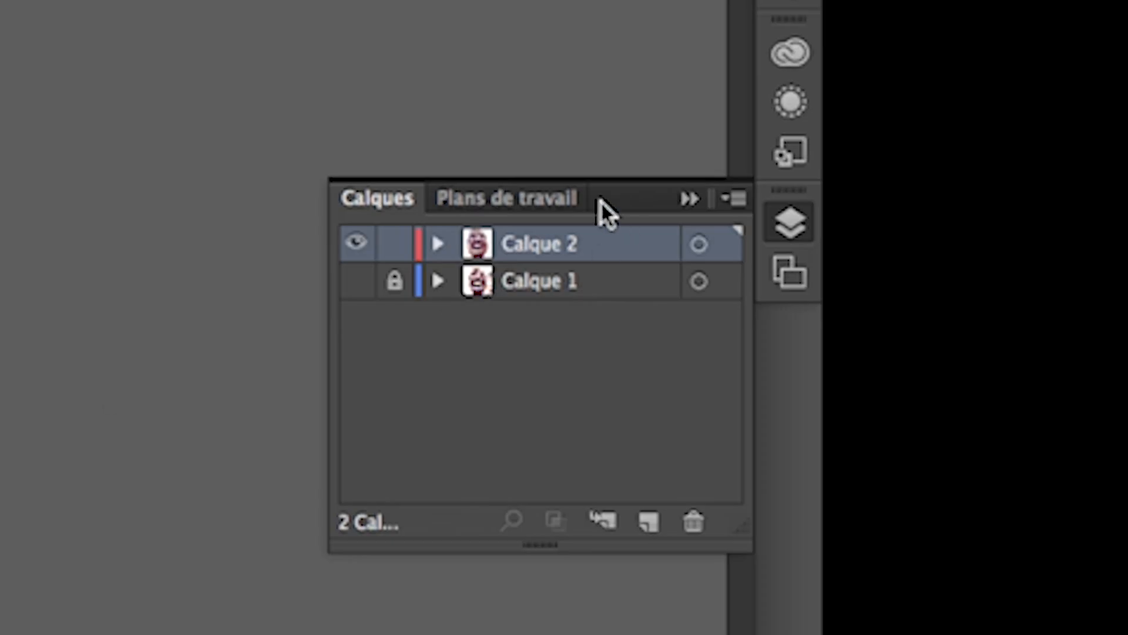
Show the photo layer, add a new layer for the background, and fill a background facet beside the building with Live Paint.
left_click(350, 252)
left_click(356, 281)
left_click(650, 522)
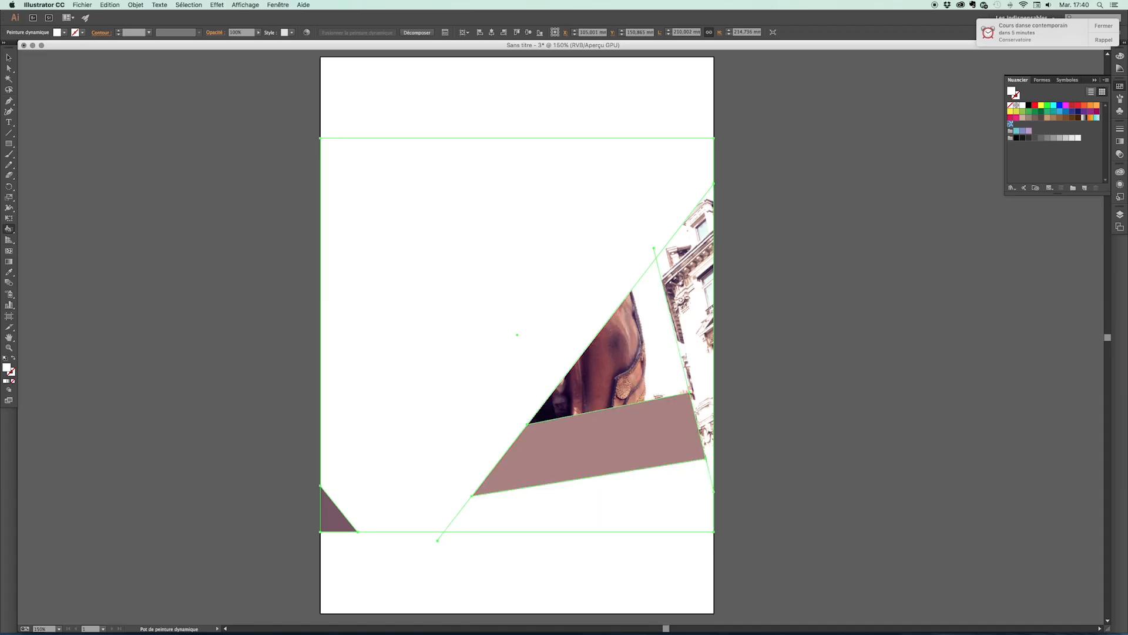
left_click(682, 326)
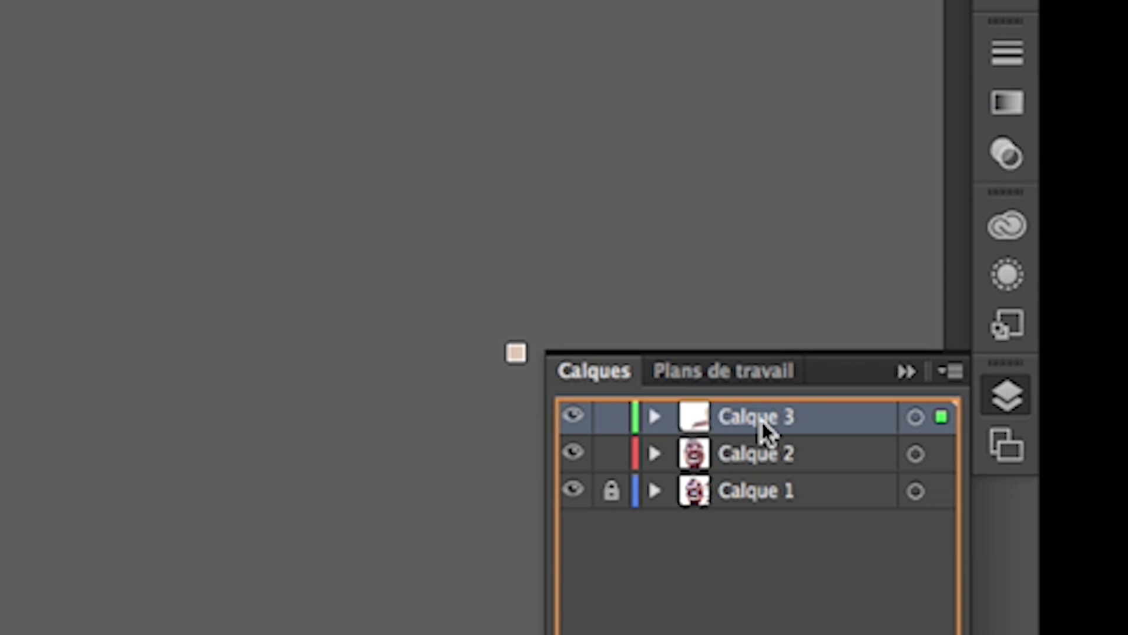
Move background layer Calque 3 beneath Calque 2, and toggle its visibility to compare the portrait with and without the background.
mouse_move(760, 428)
left_mouse_down()
mouse_move(780, 462)
mouse_move(770, 470)
left_mouse_up()
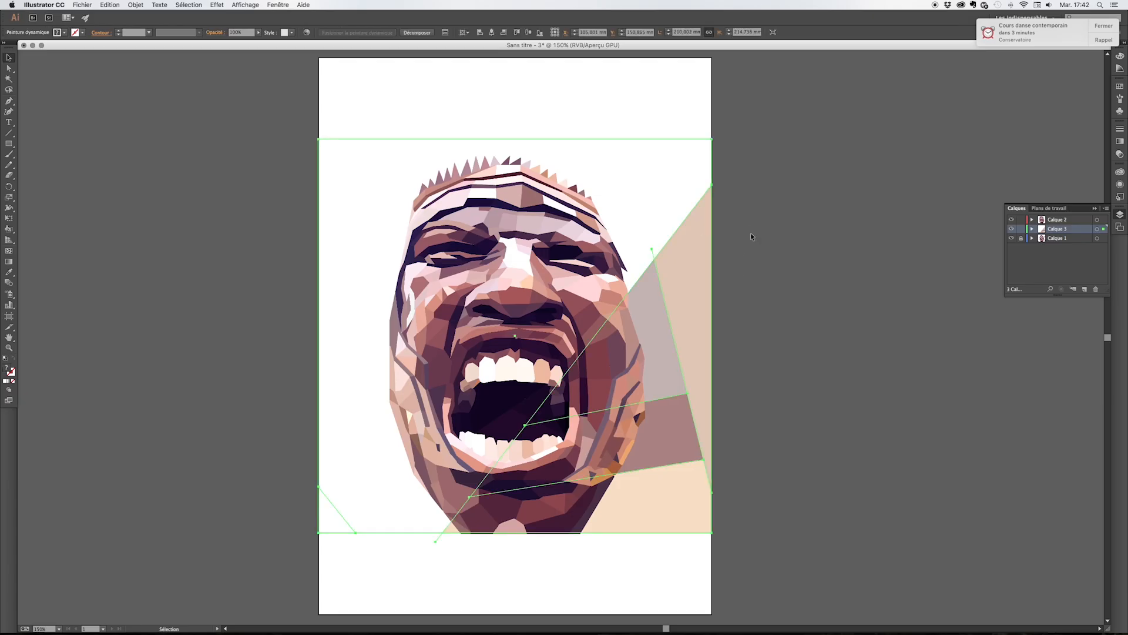
left_click(1012, 229)
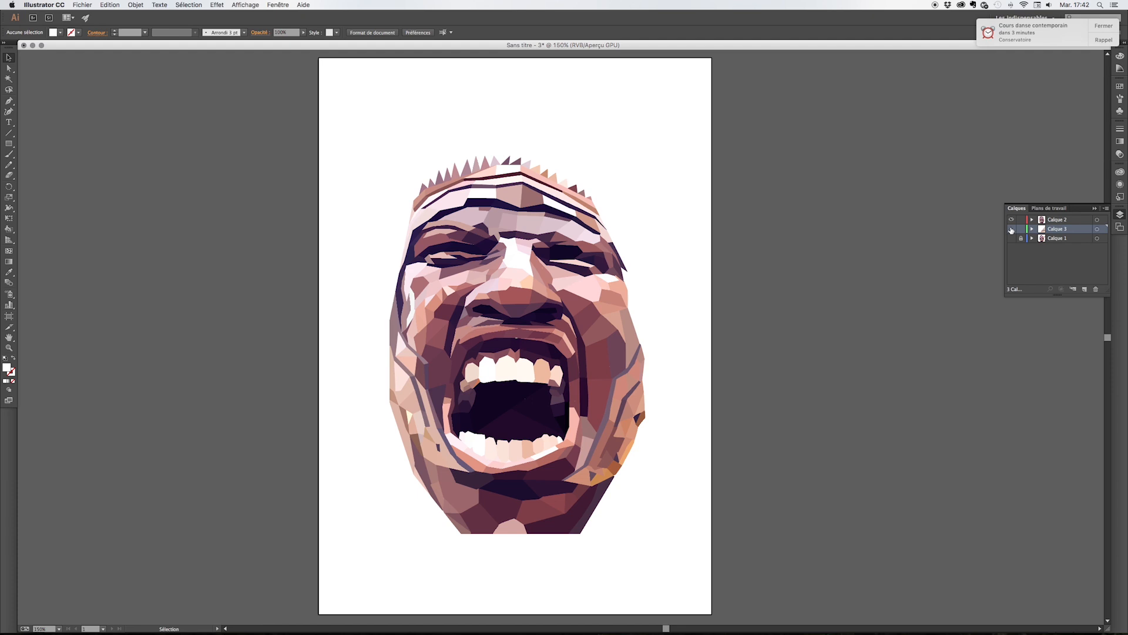
left_click(1012, 230)
left_click(1012, 229)
left_click(1013, 229)
left_click(1012, 229)
left_click(1012, 229)
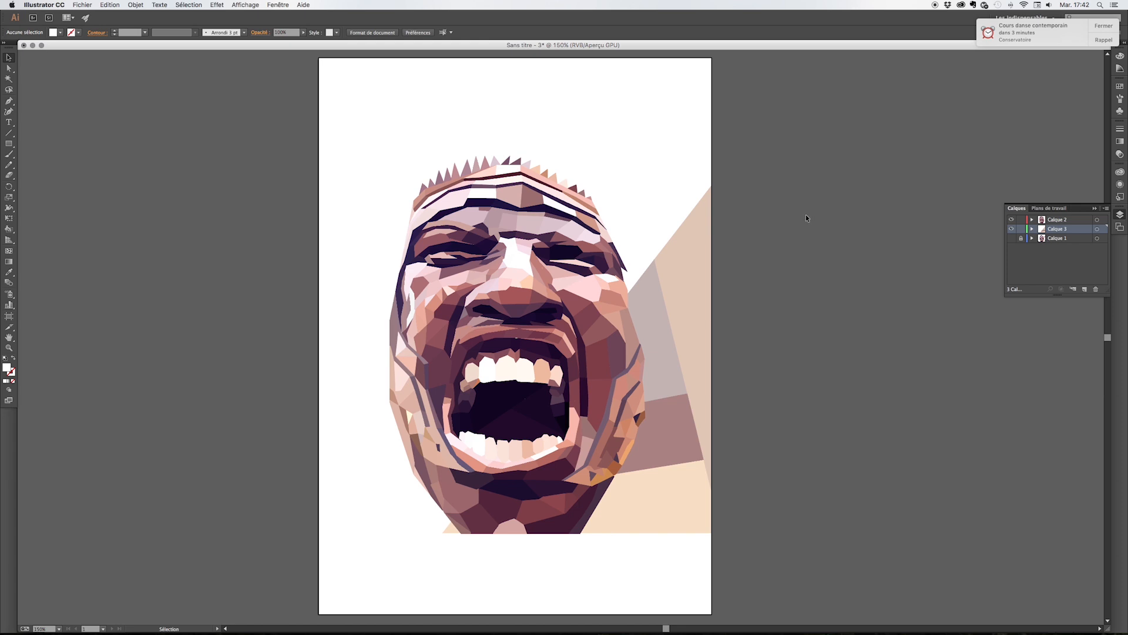